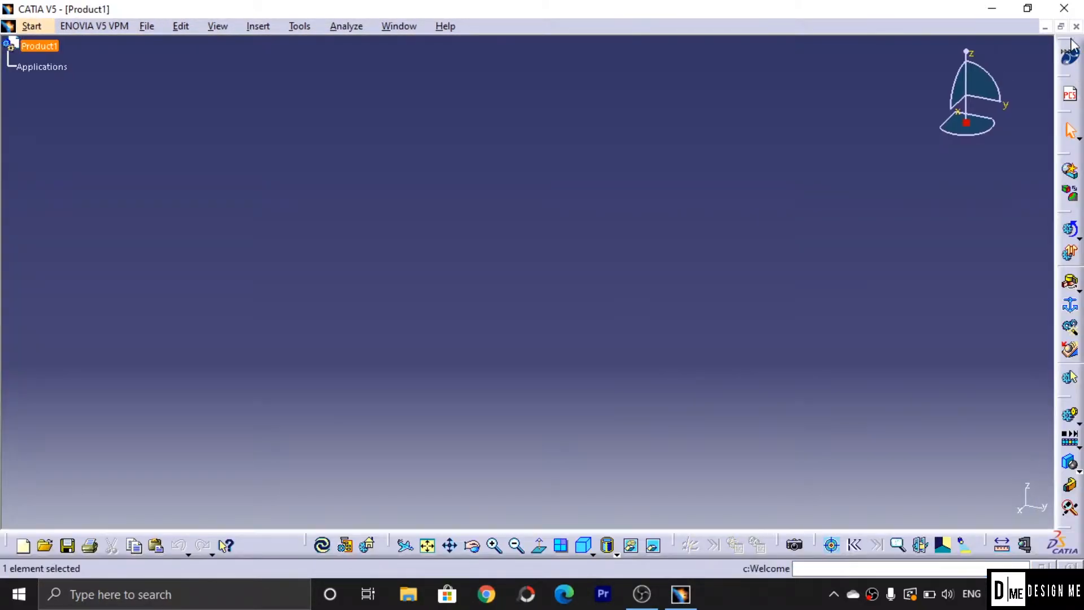
Close the open product and create a new part named Part1 in Generative Shape Design with hybrid design enabled.
click(1076, 27)
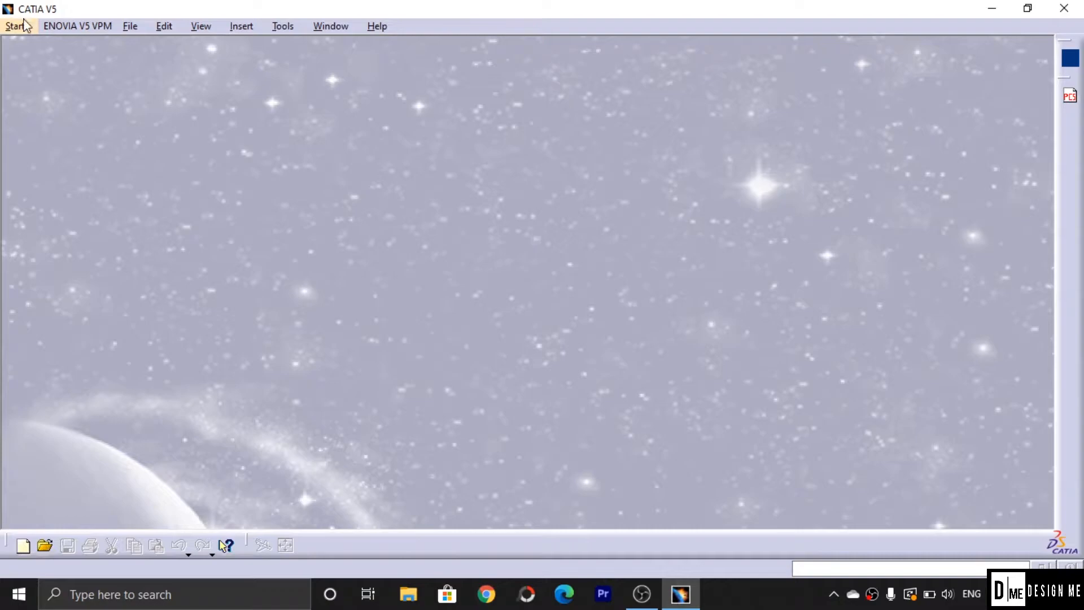
click(22, 26)
mouse_move(59, 81)
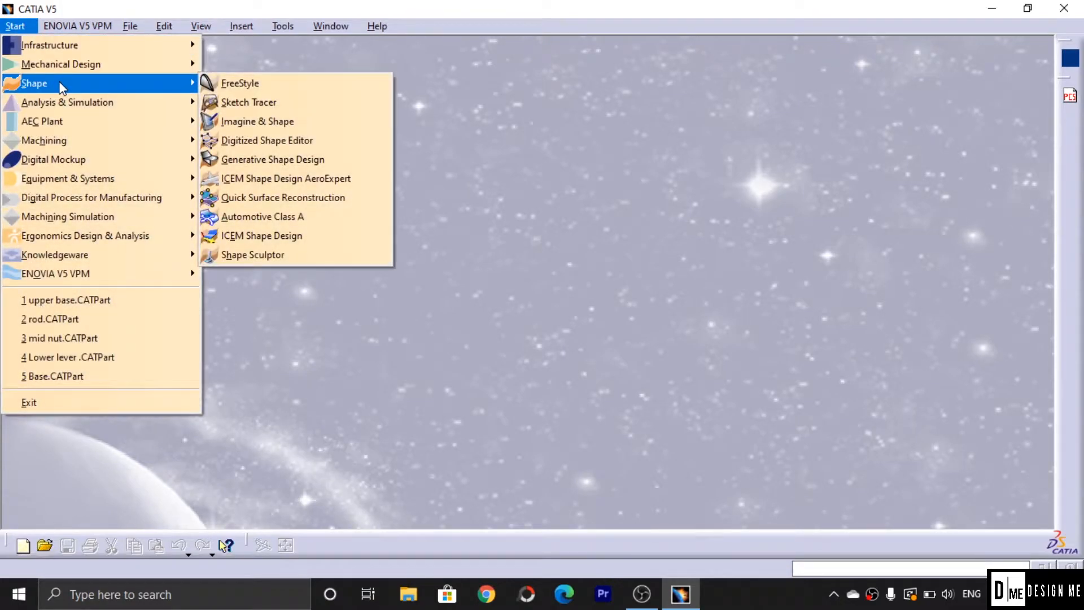
click(328, 162)
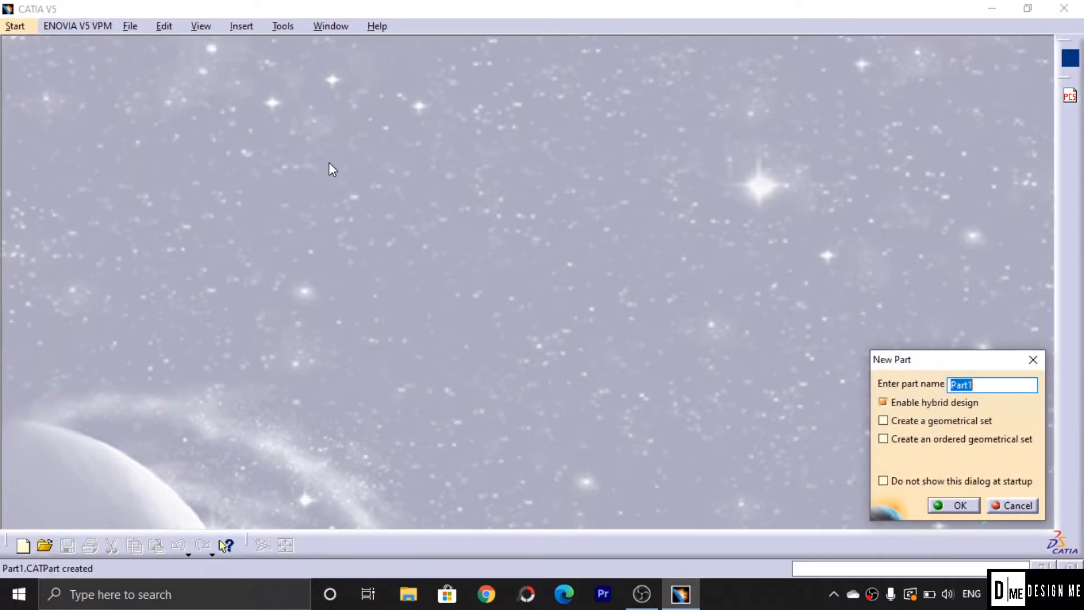
click(957, 512)
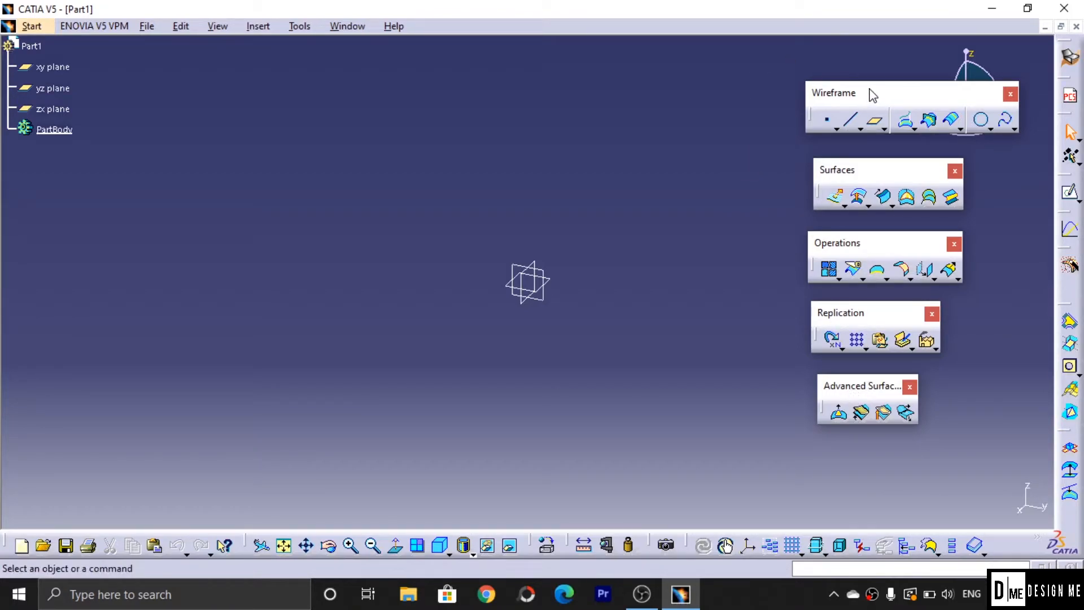
Create a wireframe point by coordinates at X 30 mm, Y 30 mm and Z 30 mm from the default origin.
drag(870, 89, 871, 91)
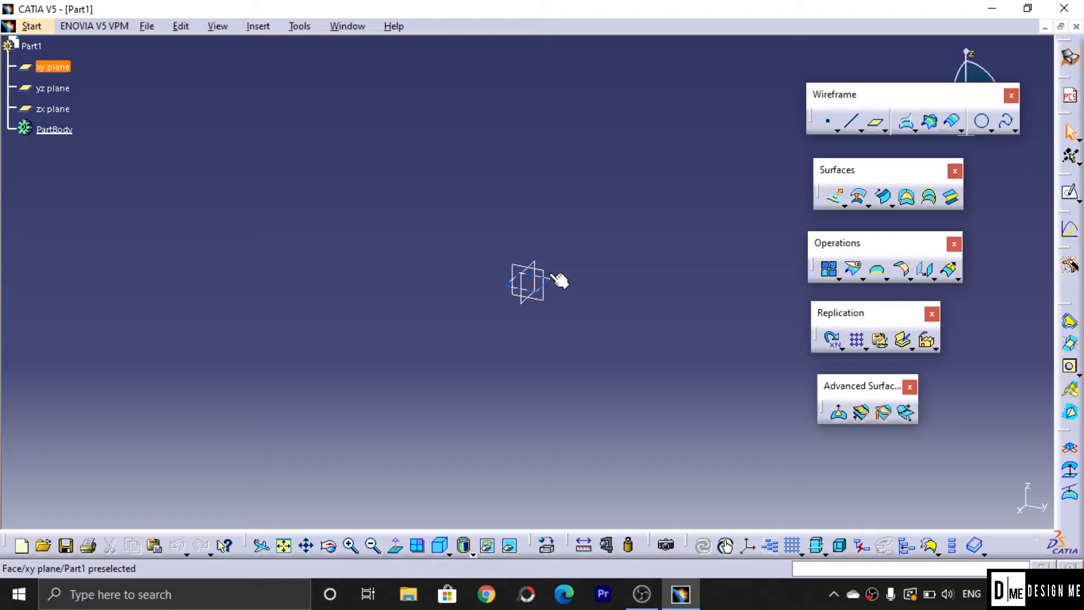
click(828, 124)
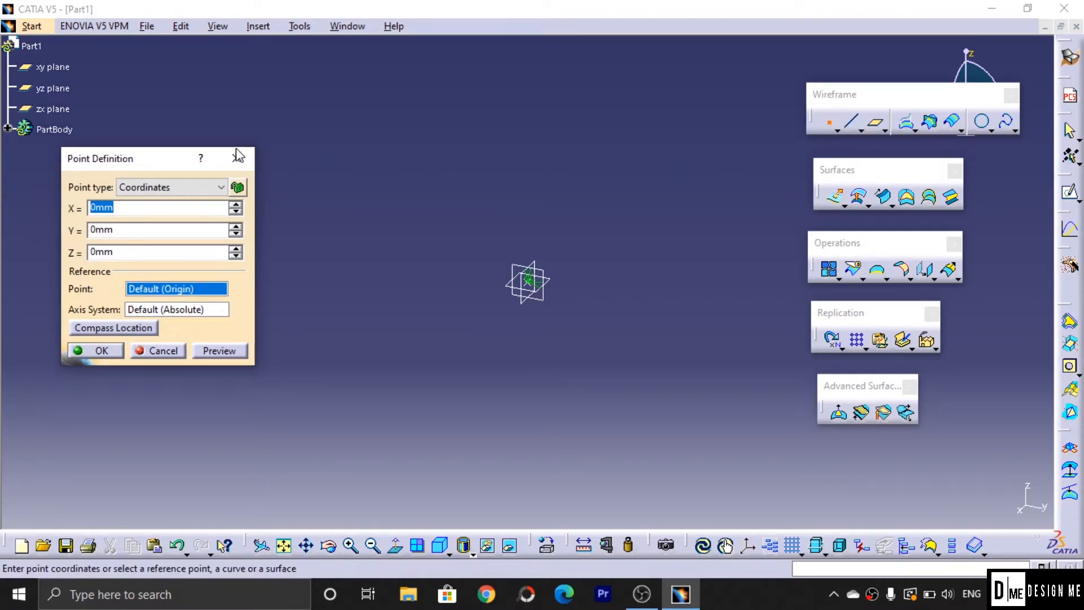
drag(128, 158, 173, 117)
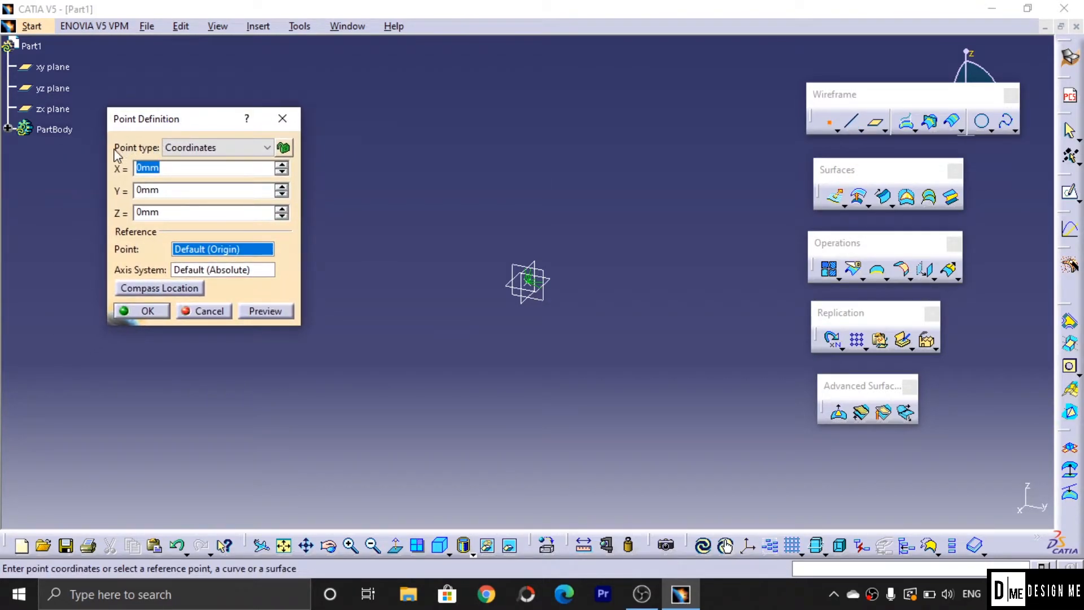
click(236, 147)
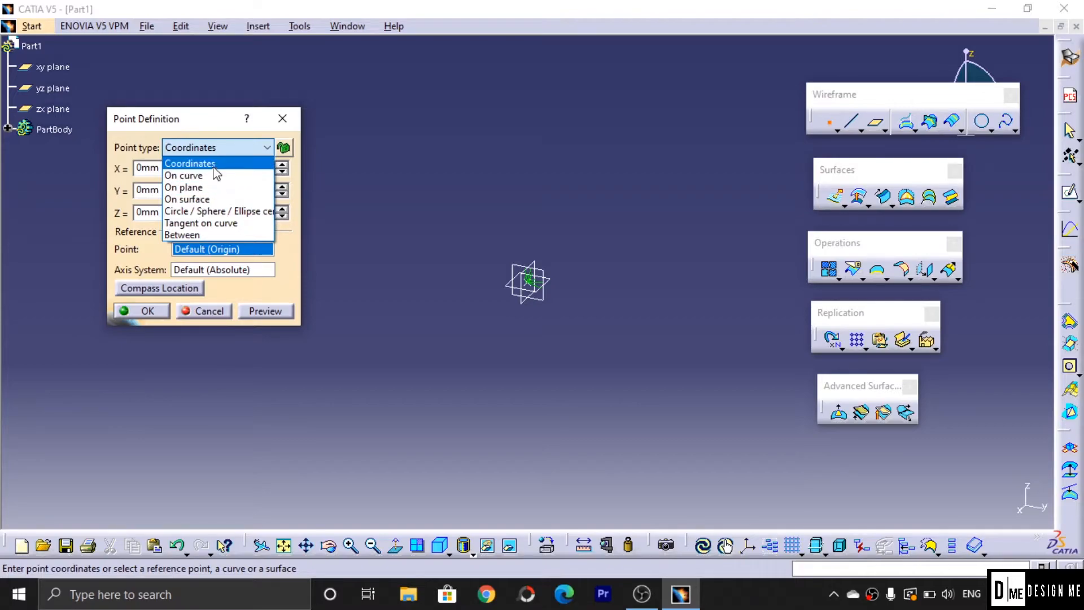
click(214, 168)
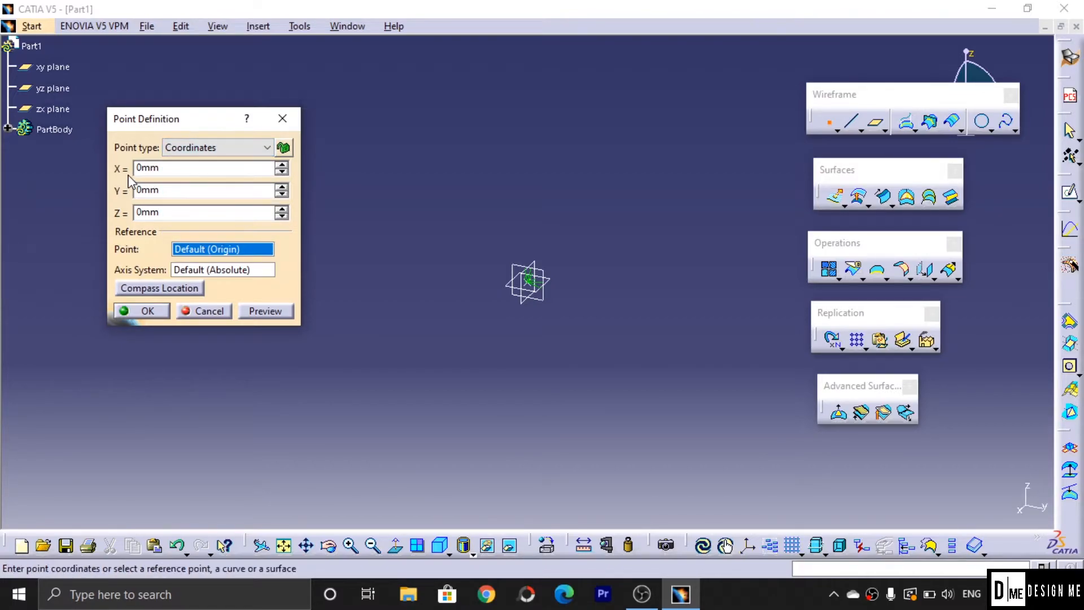
click(140, 210)
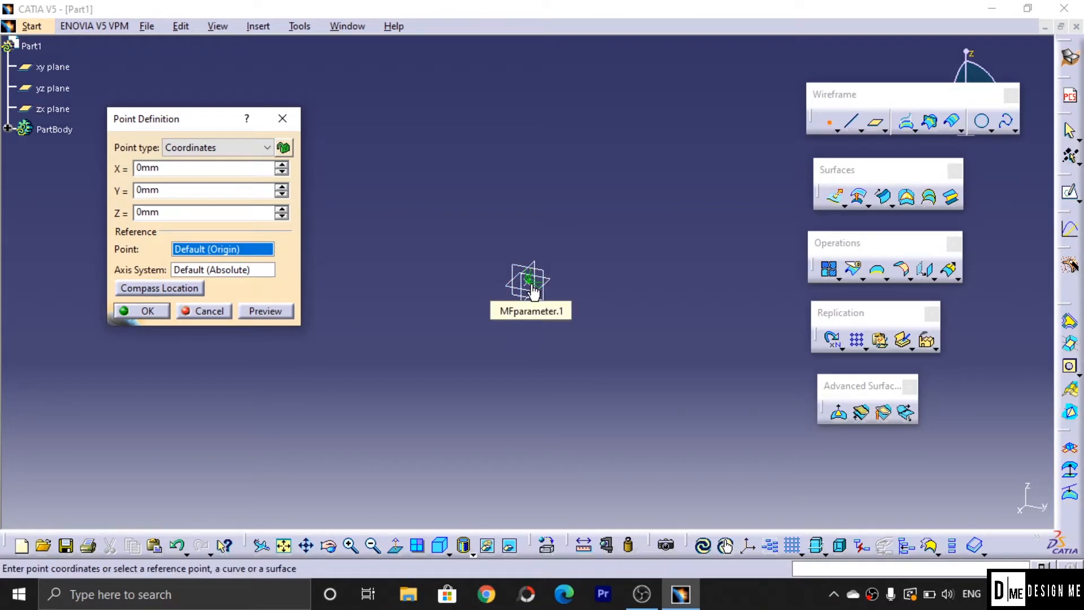
drag(169, 166, 135, 164)
text(30)
key(Tab)
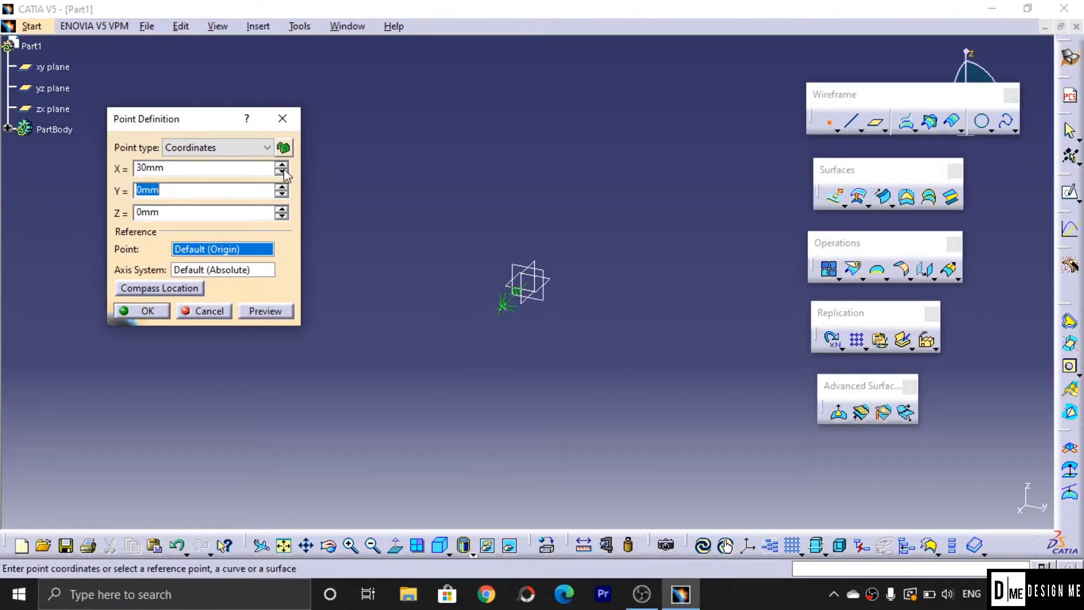
text(30)
key(Tab)
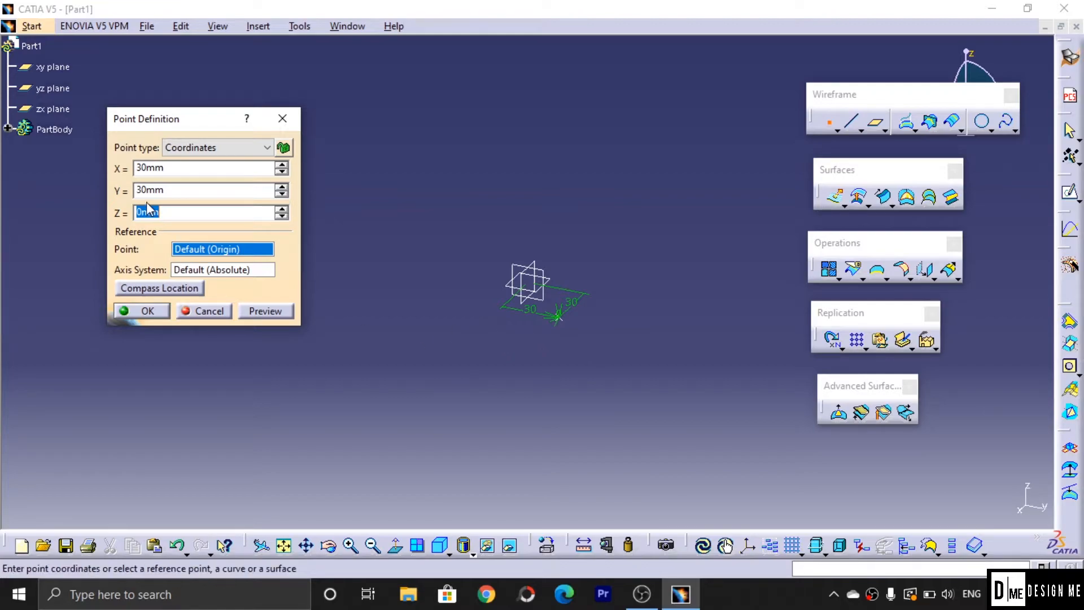
text(30)
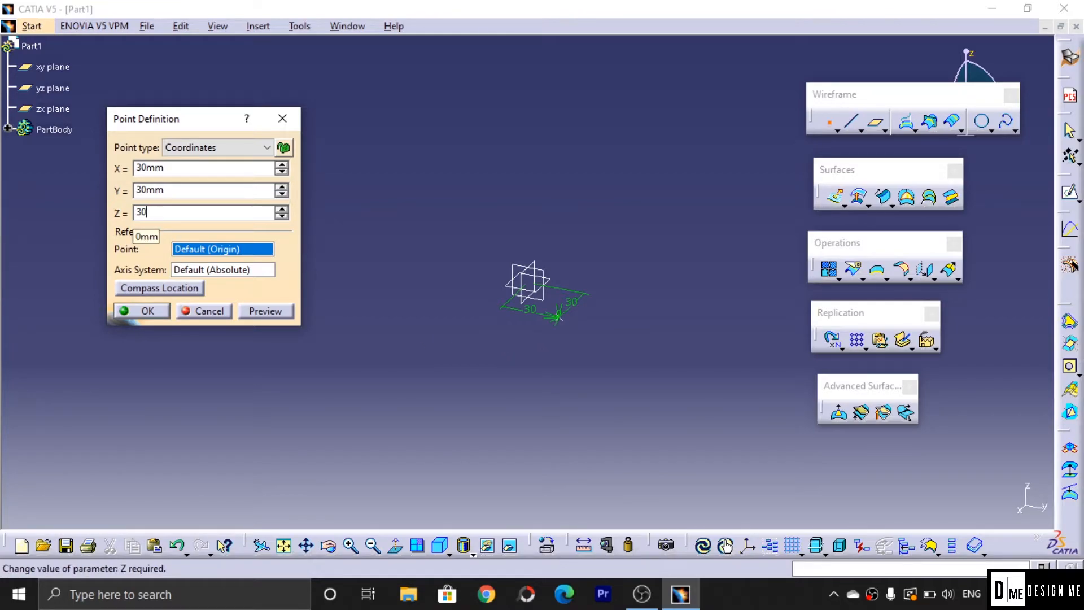
key(Return)
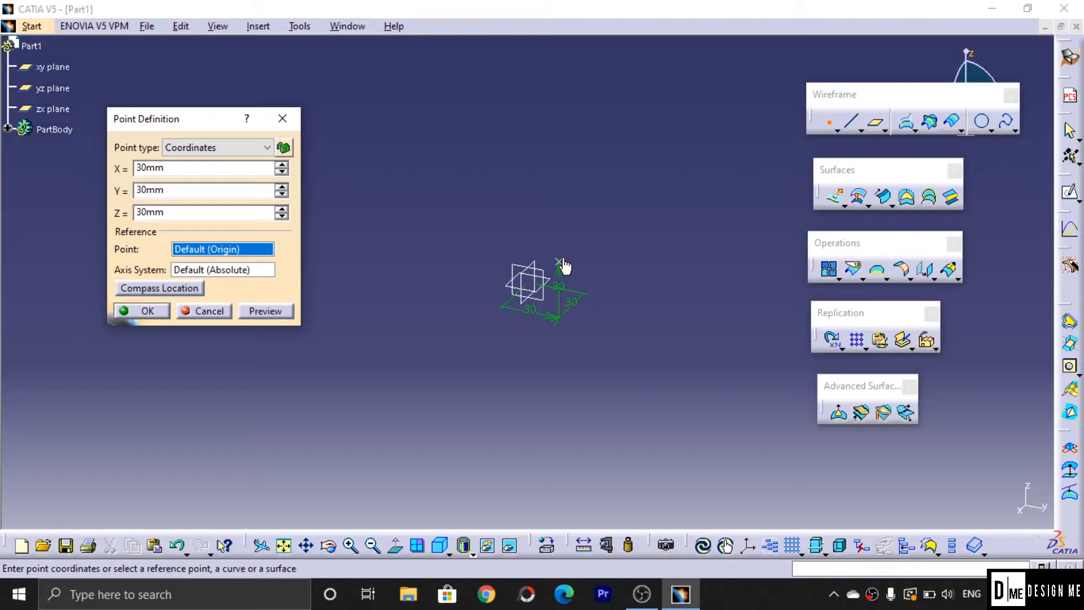
middle_drag(424, 346, 699, 317)
mouse_move(565, 334)
middle_down()
mouse_move(561, 307)
mouse_move(551, 317)
mouse_move(561, 382)
mouse_move(564, 325)
middle_up()
middle_drag(652, 327, 570, 367)
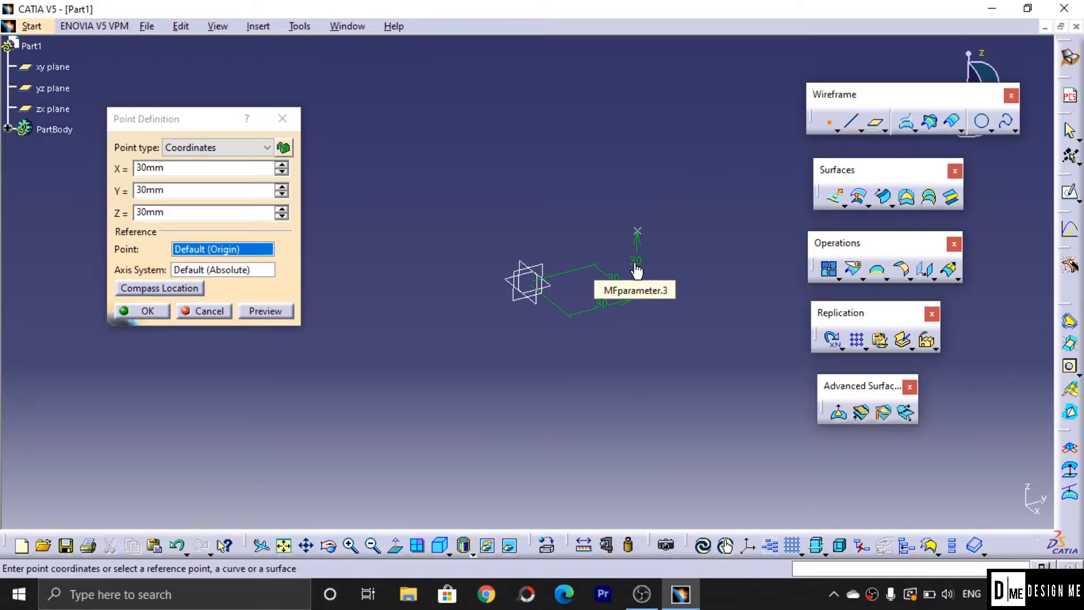
click(152, 316)
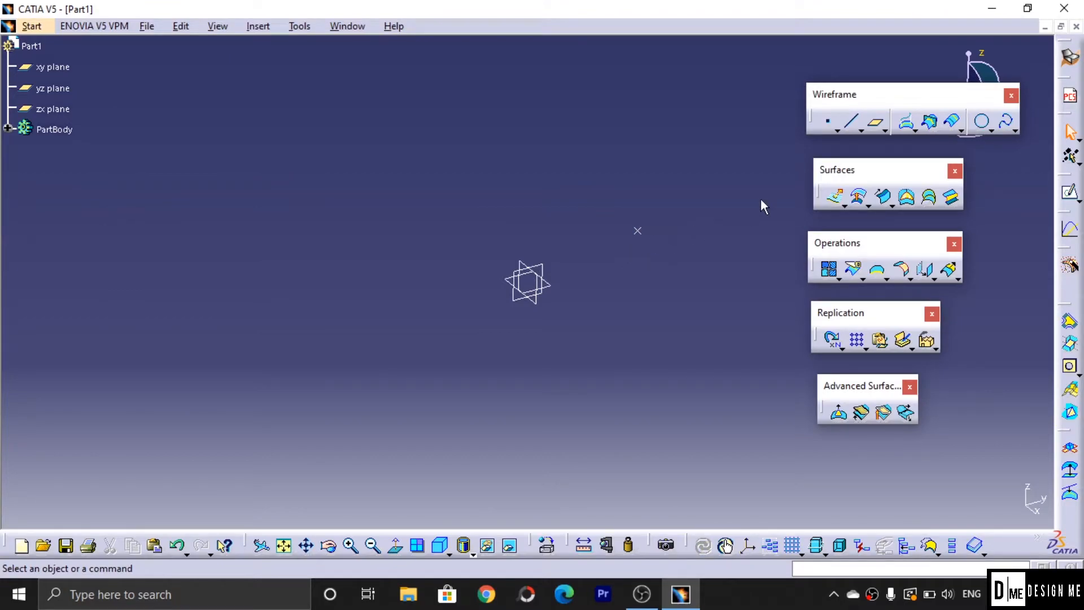
Create a second point of the On plane type on the yz plane with H 0 mm and V 60 mm.
click(828, 121)
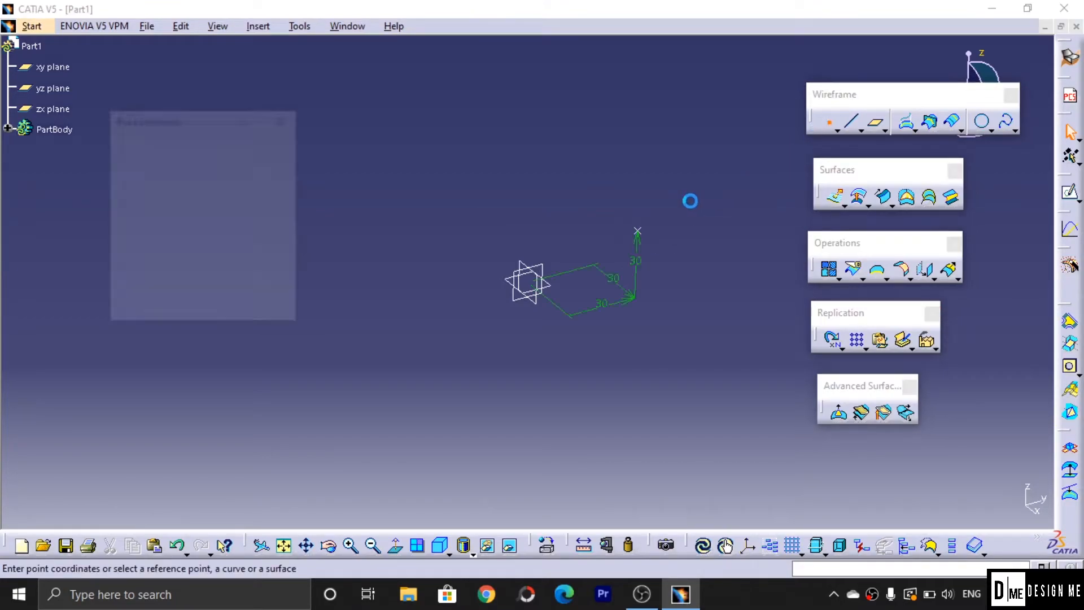
click(193, 147)
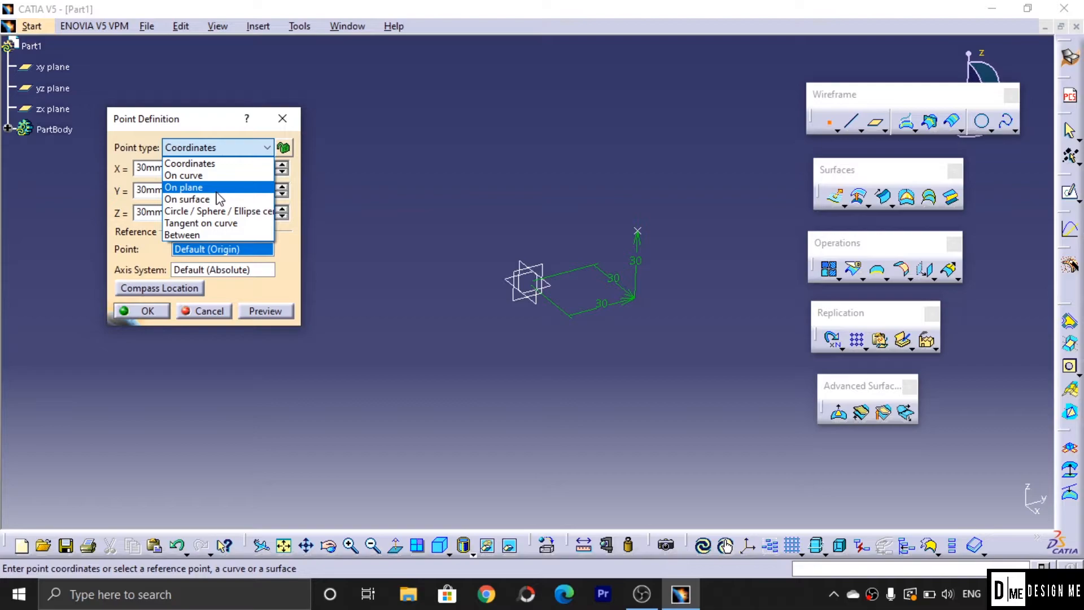
click(234, 162)
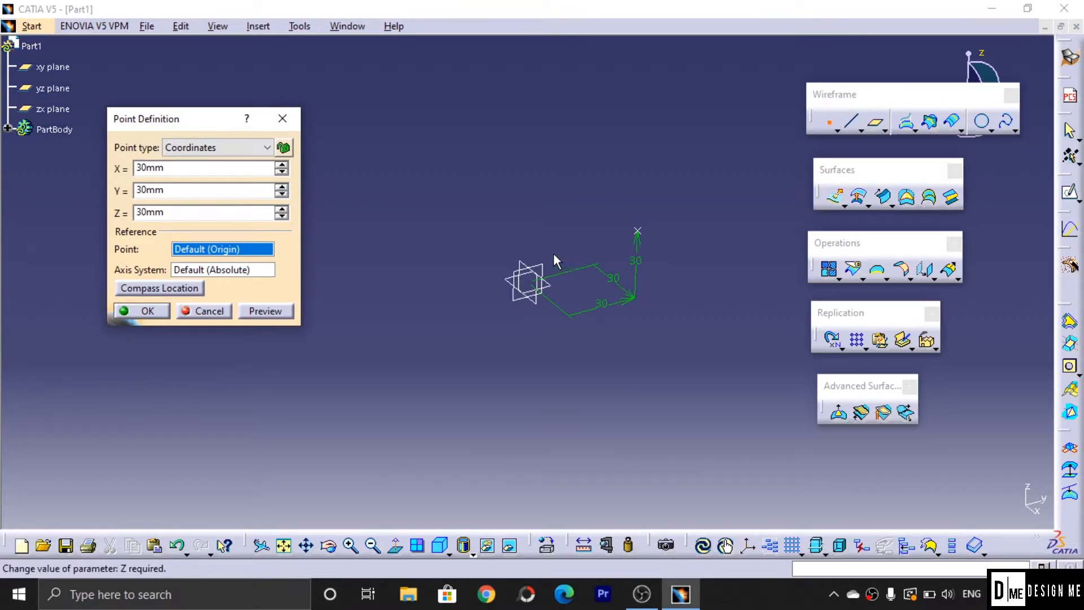
middle_drag(577, 367, 513, 324)
click(525, 280)
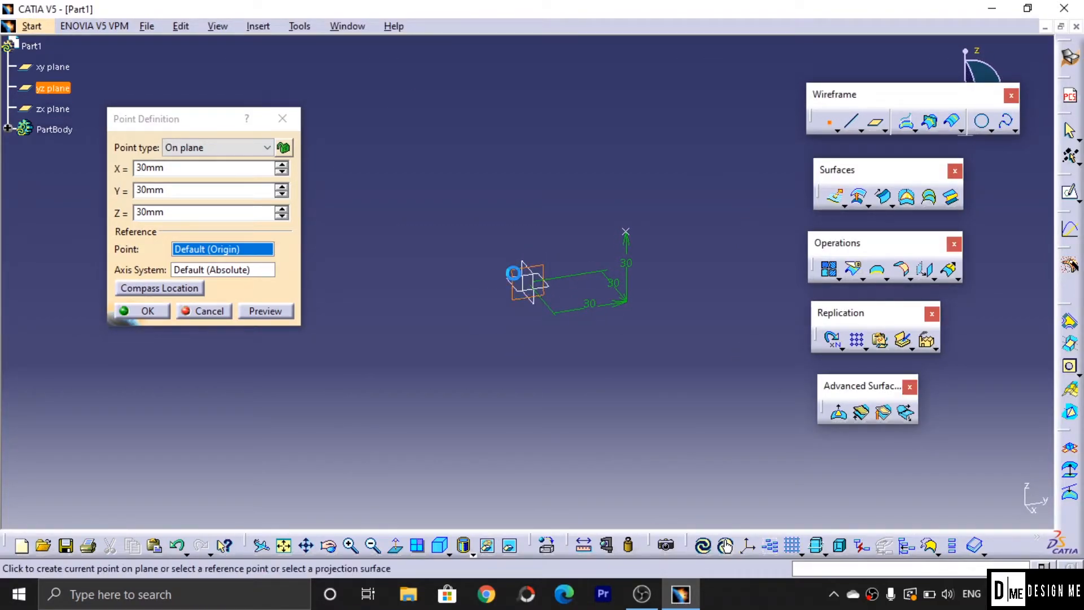
click(100, 145)
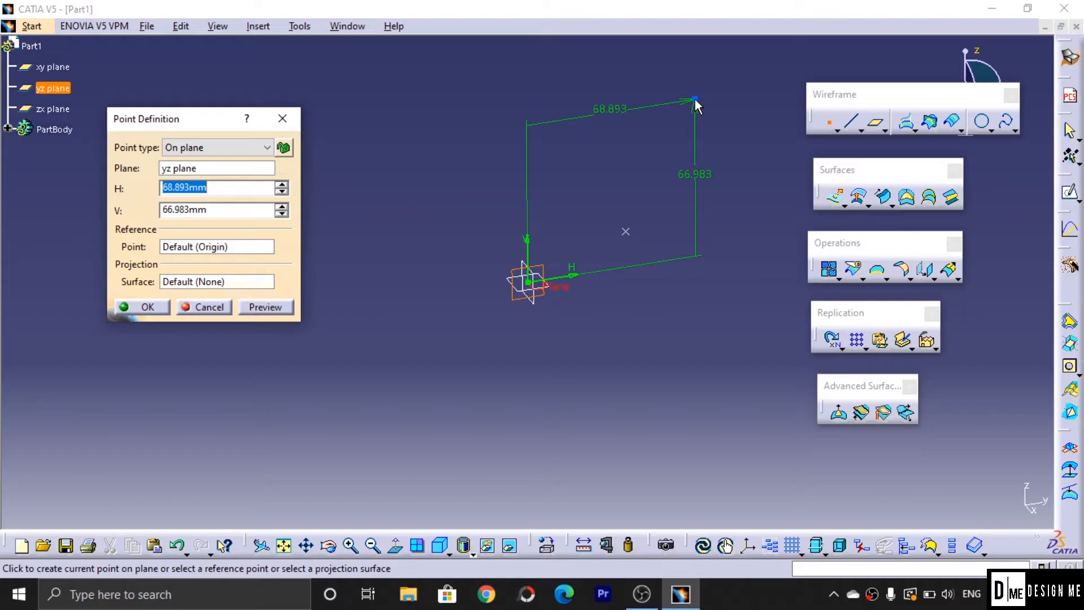
text(6)
key(BackSpace)
text(6)
key(BackSpace)
text(0)
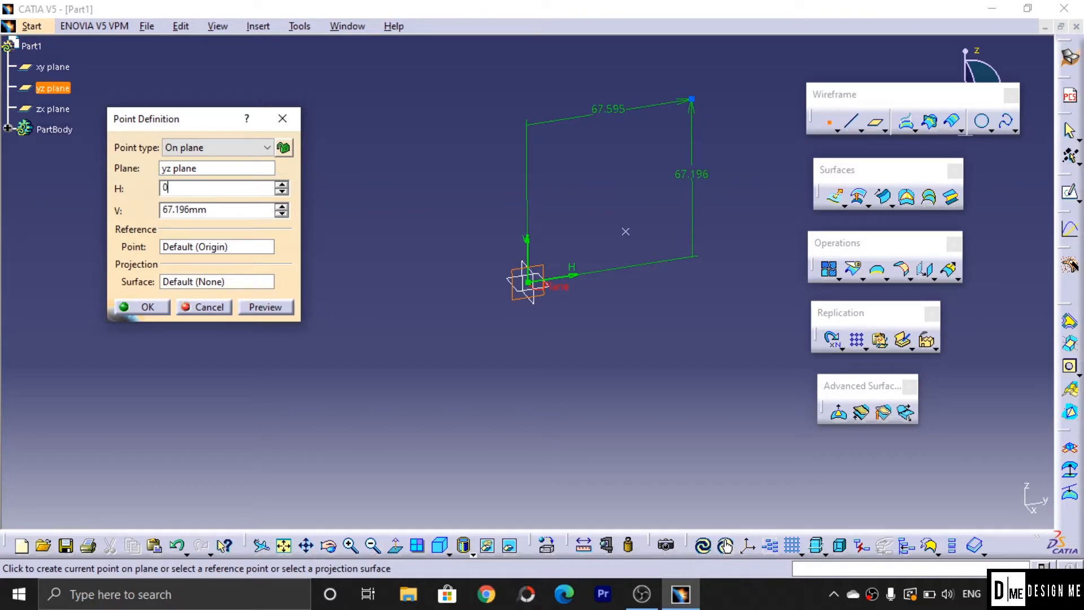
key(Tab)
text(60)
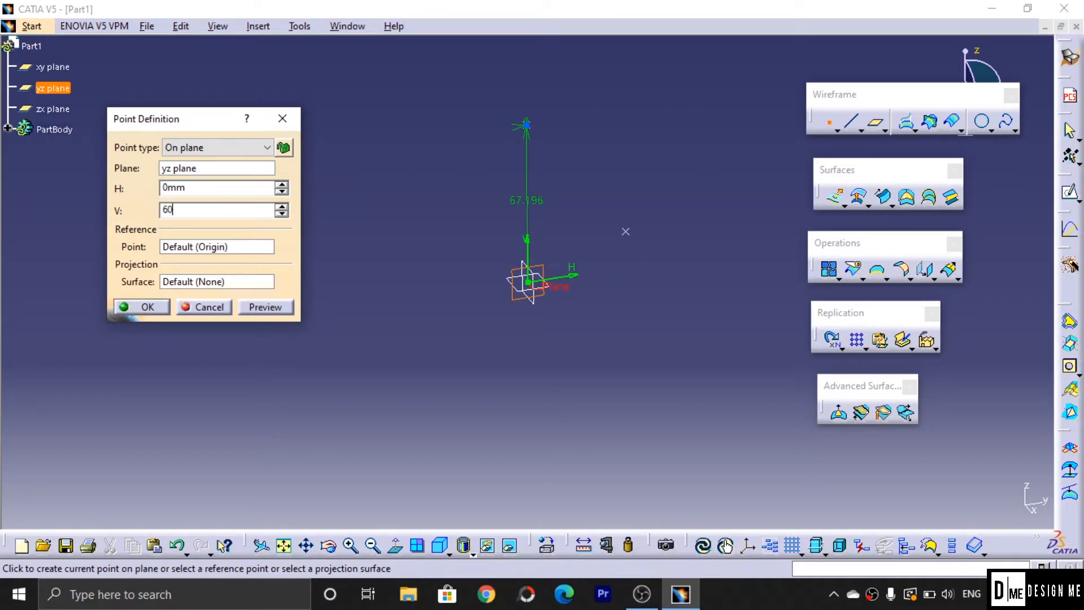
key(Return)
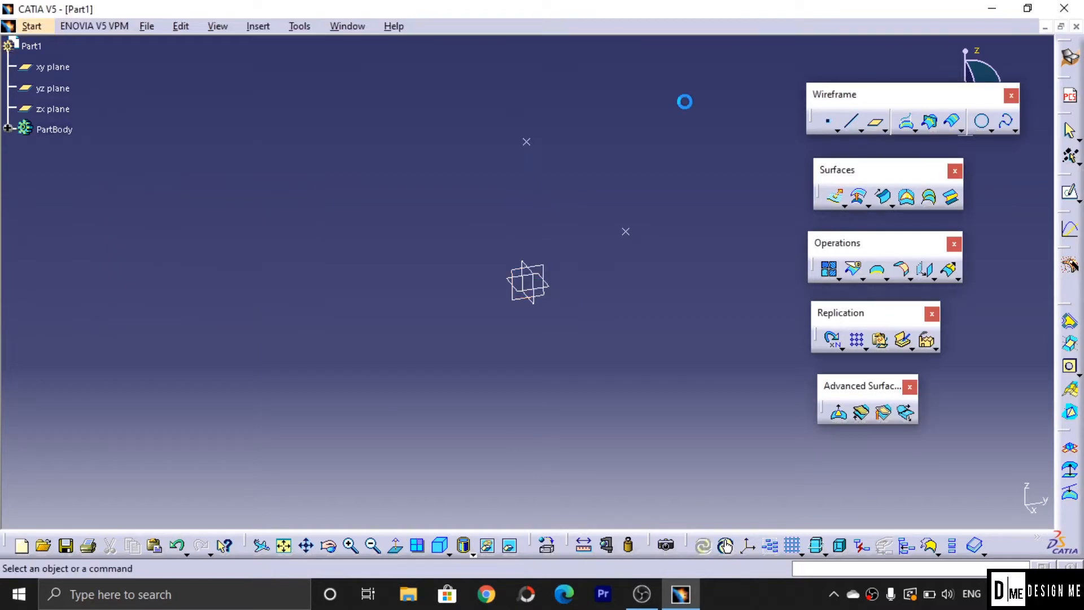
Edit the point on the yz plane and set its H value to 60 mm.
double_click(525, 142)
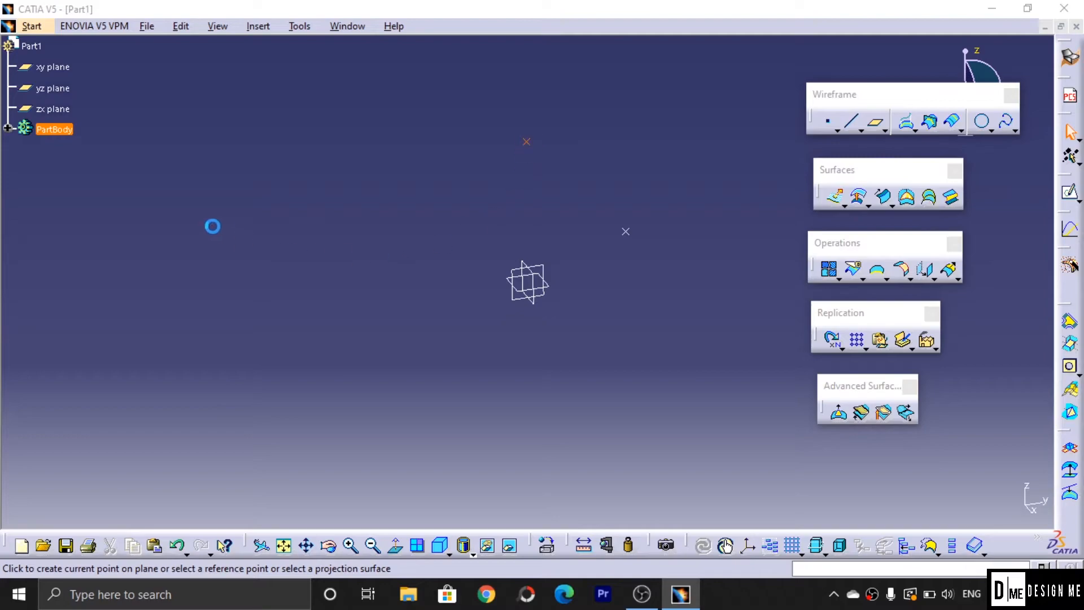
text(60)
key(Tab)
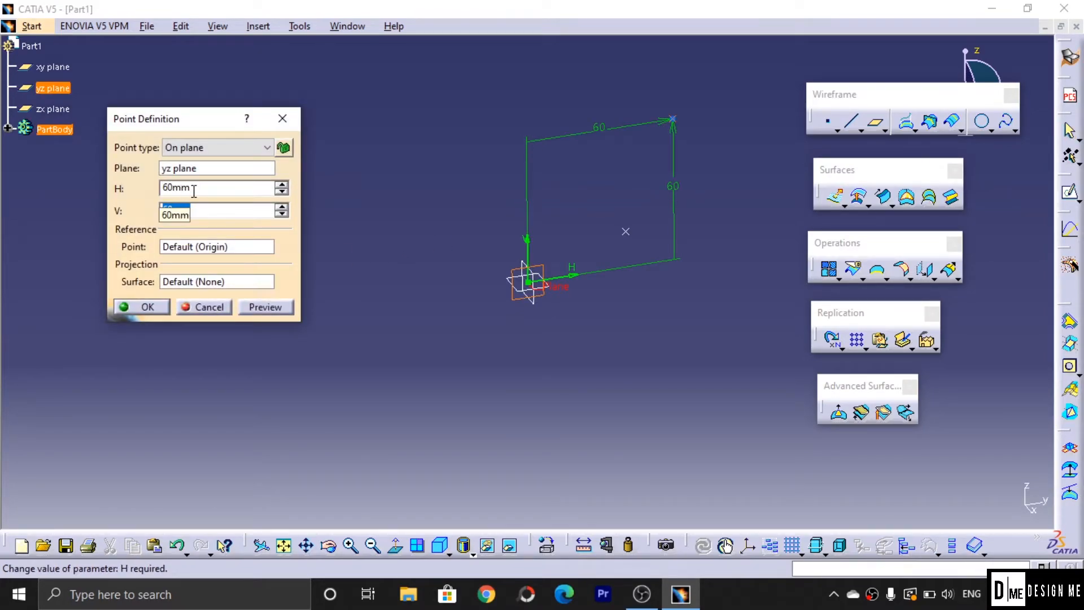
key(Return)
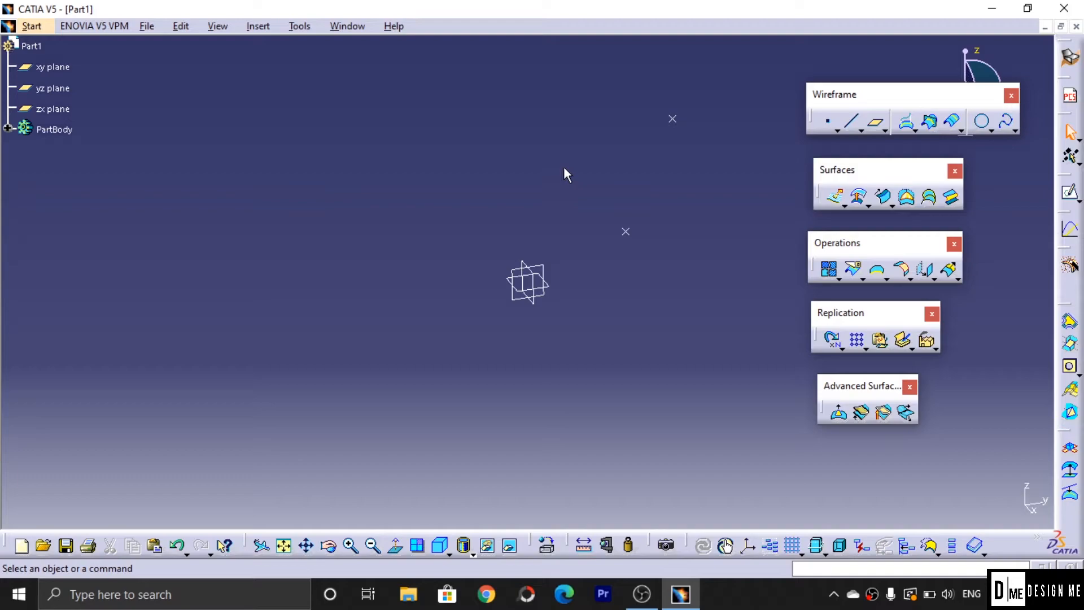
click(824, 123)
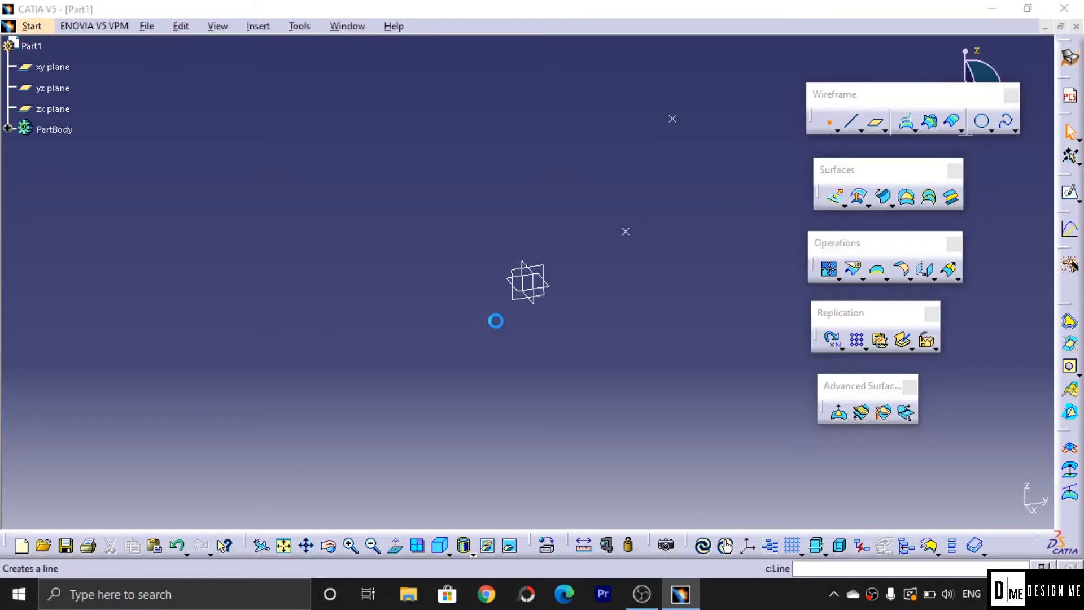
click(229, 148)
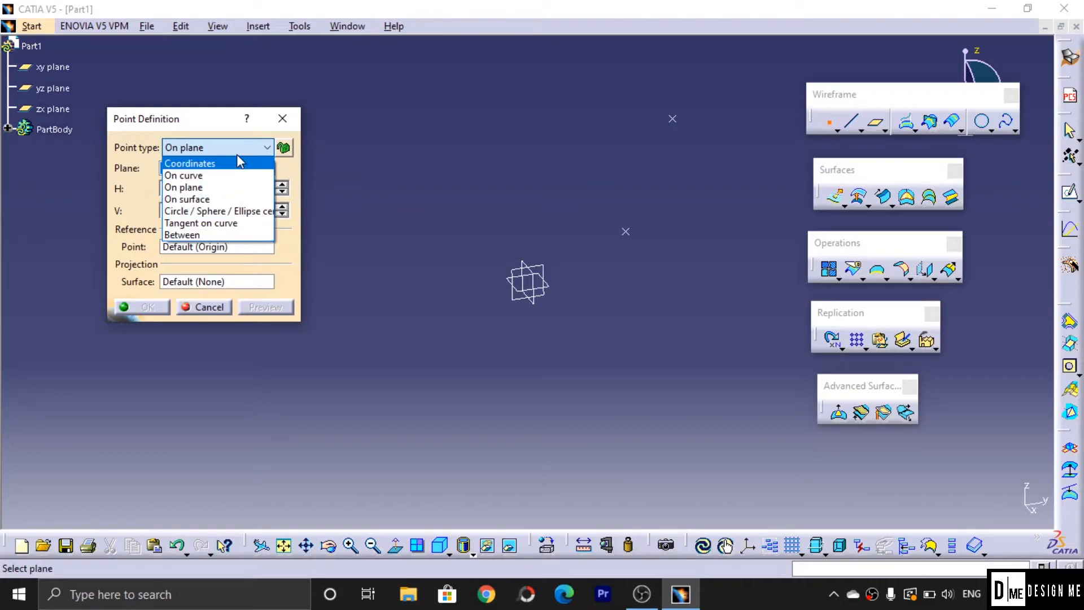
click(293, 129)
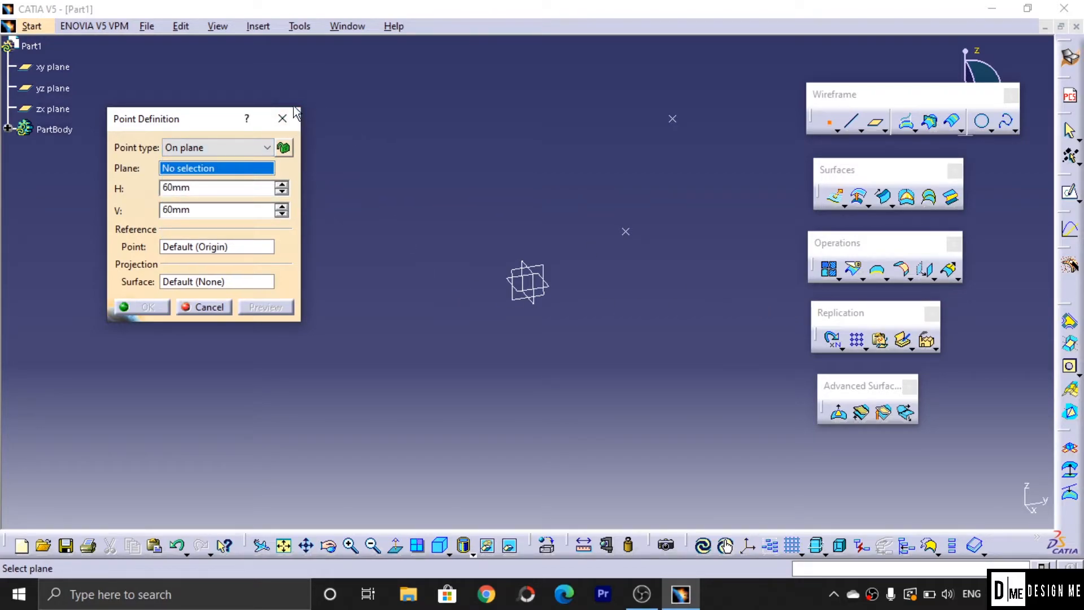
click(287, 115)
click(837, 131)
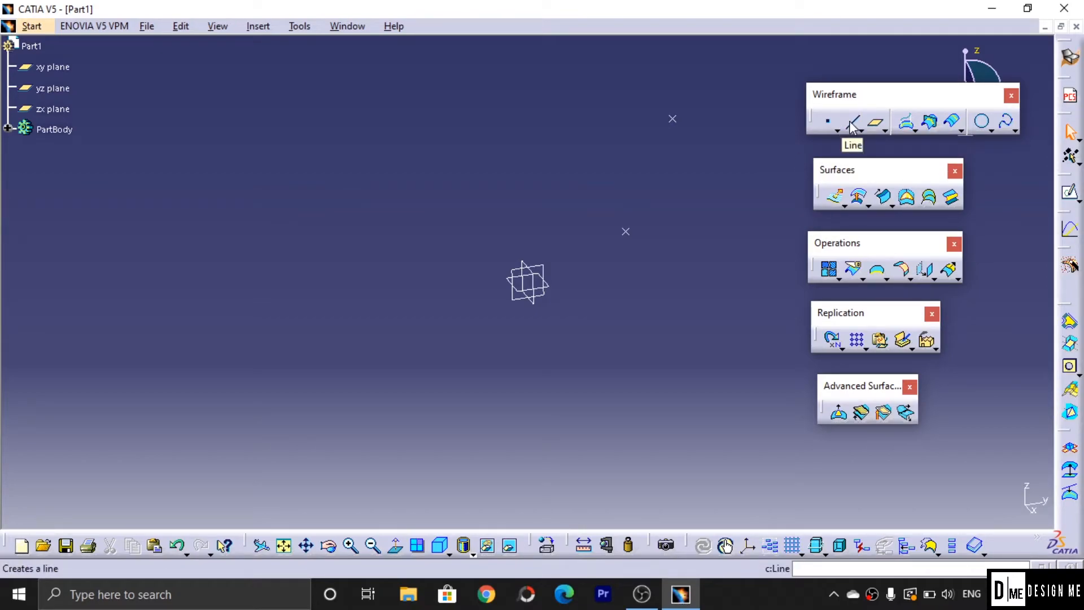
Create a Point-Point line from the point on the yz plane to the coordinate point.
click(861, 131)
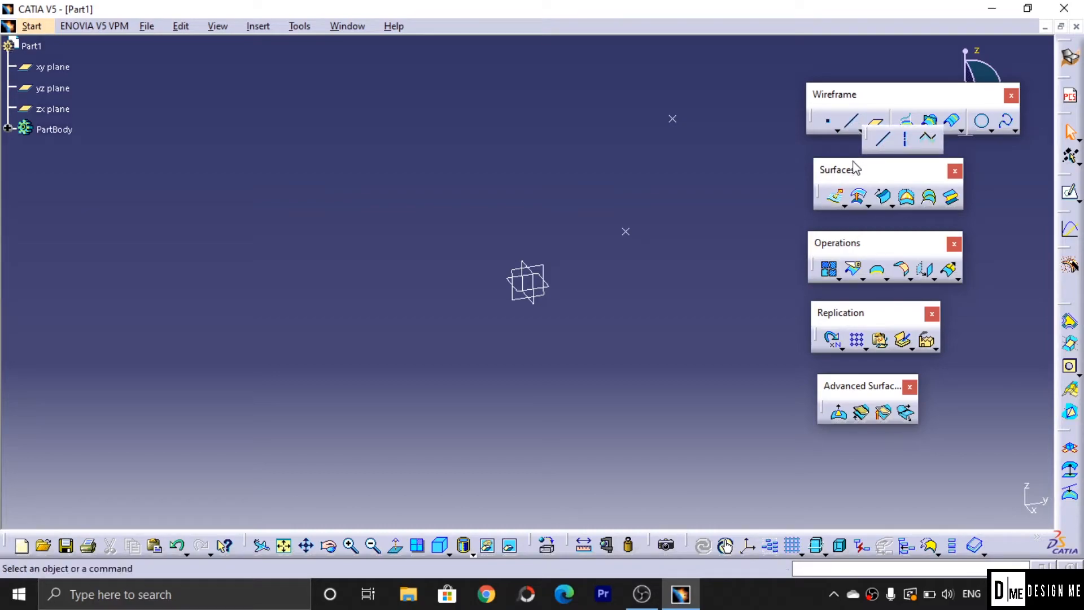
click(886, 140)
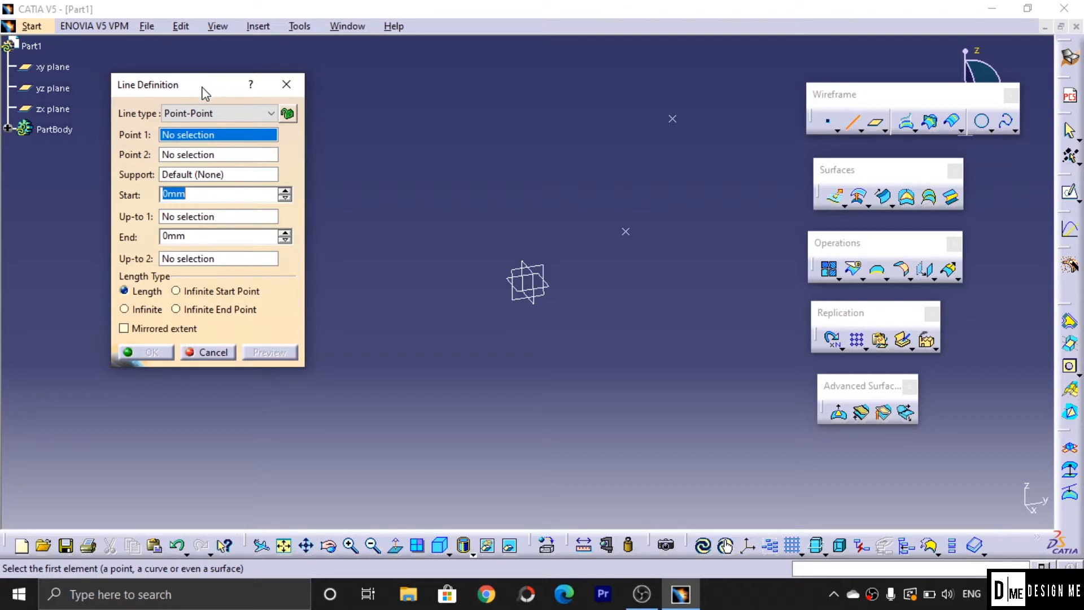
click(209, 112)
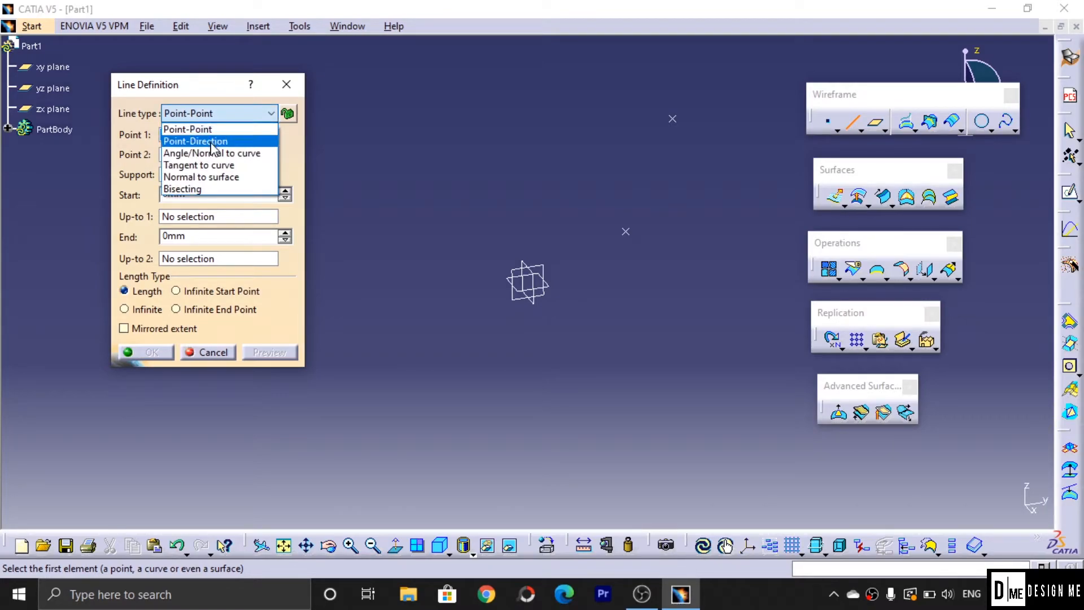
click(240, 135)
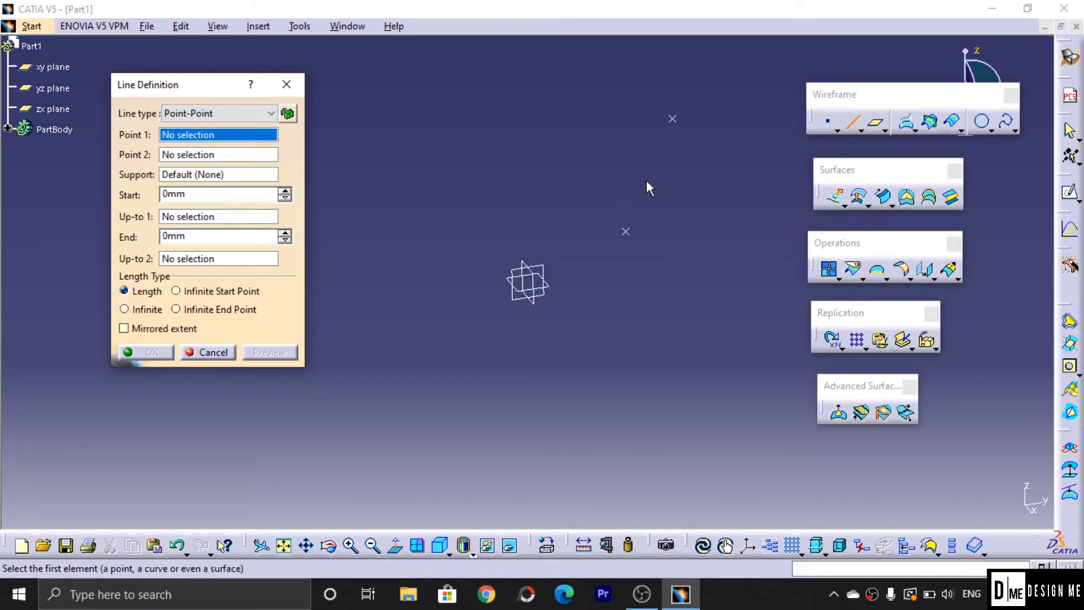
click(671, 117)
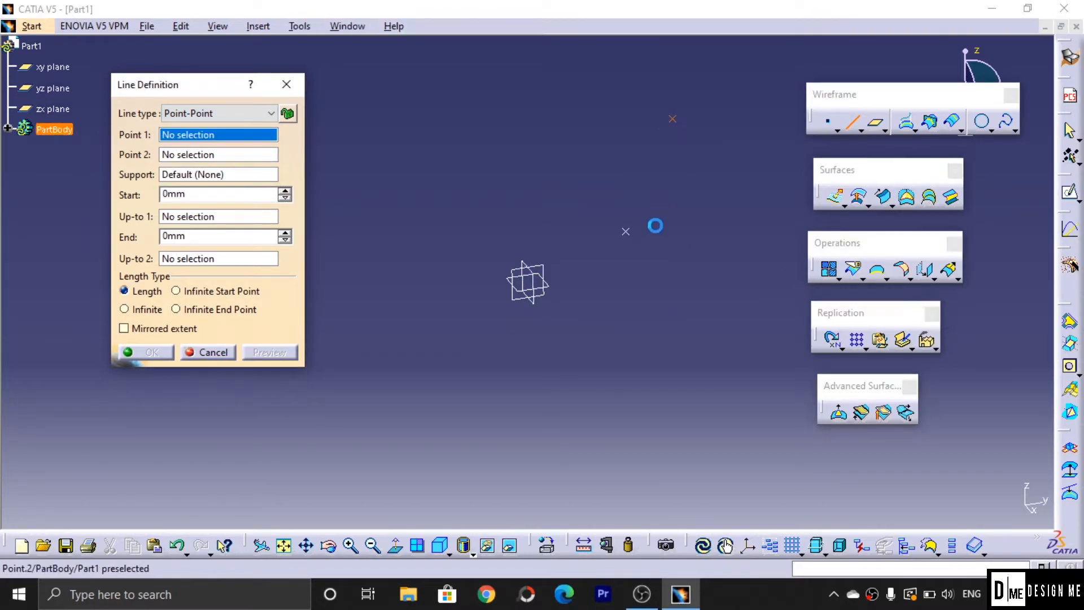
click(634, 240)
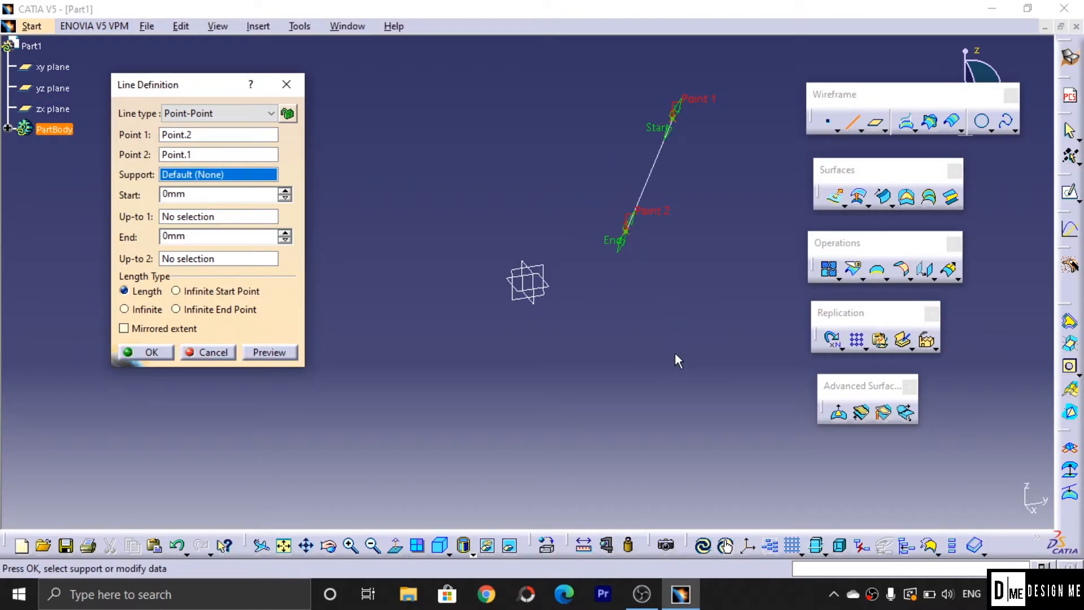
middle_drag(676, 353, 671, 291)
middle_drag(668, 242, 554, 379)
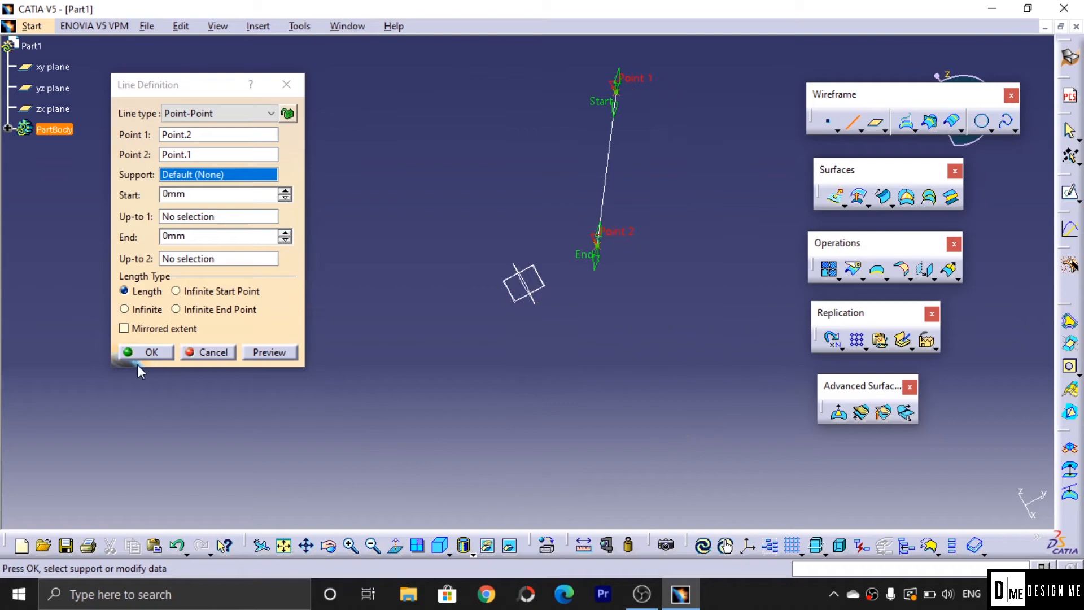
click(148, 353)
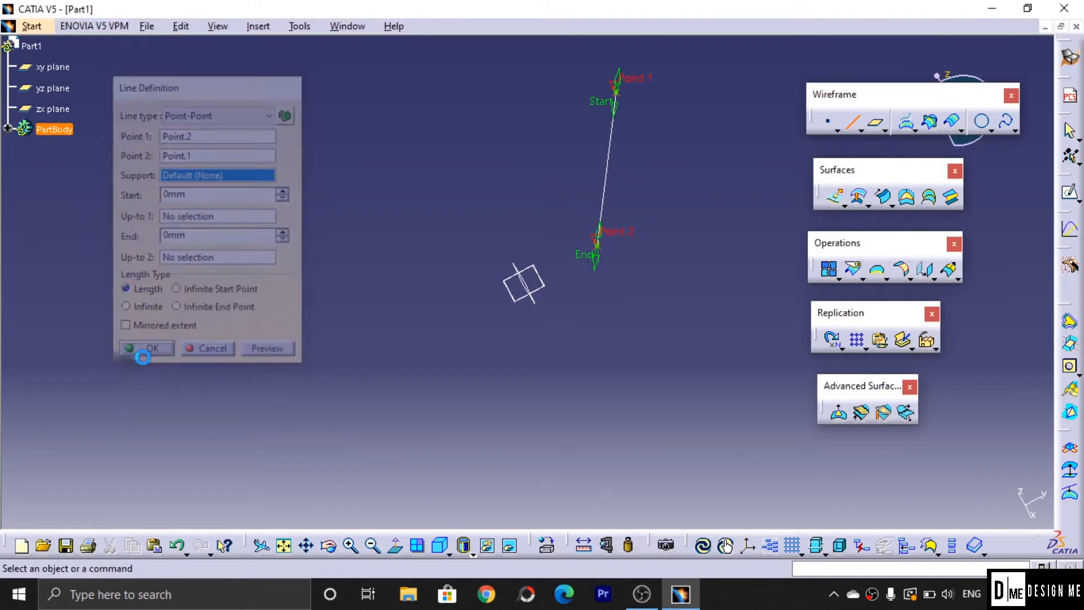
Create a Point-Direction line from the point on the yz plane, with the yz plane as direction and an end length of 100 mm.
click(857, 120)
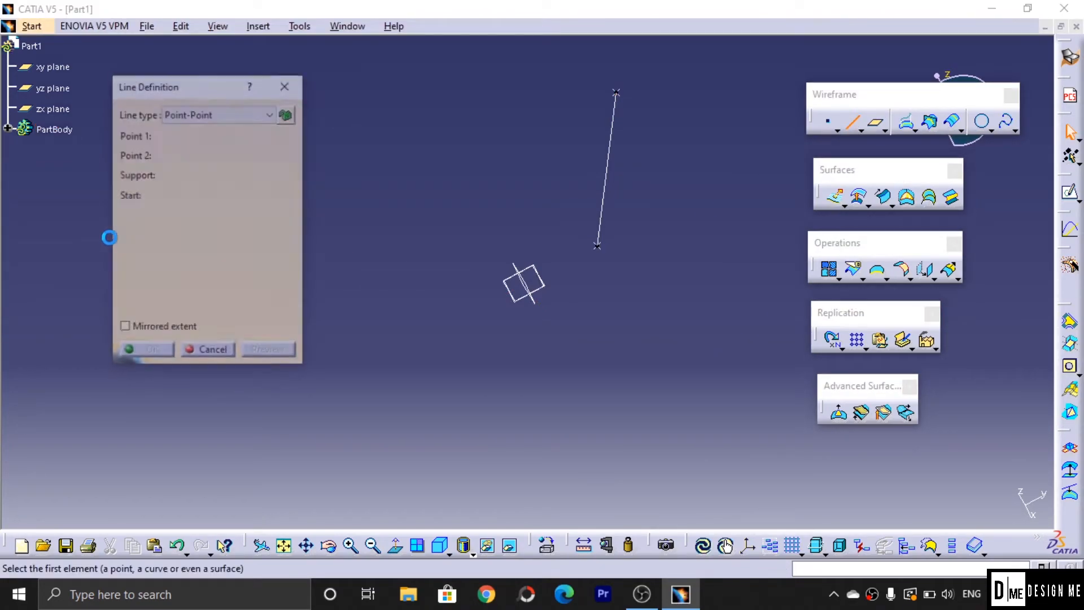
middle_drag(489, 197, 452, 138)
click(254, 114)
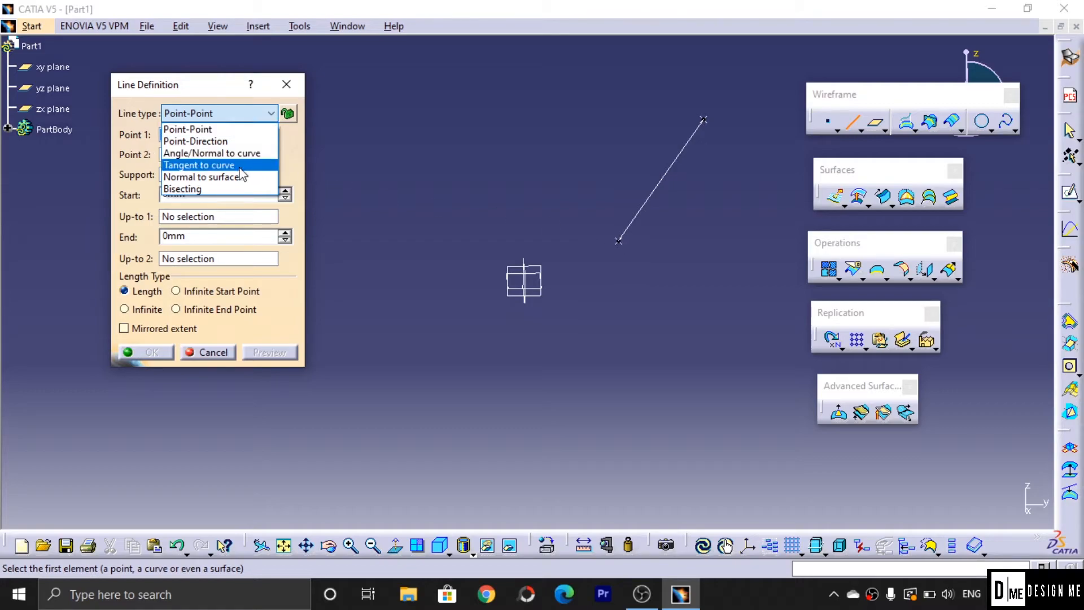
middle_drag(631, 117, 638, 93)
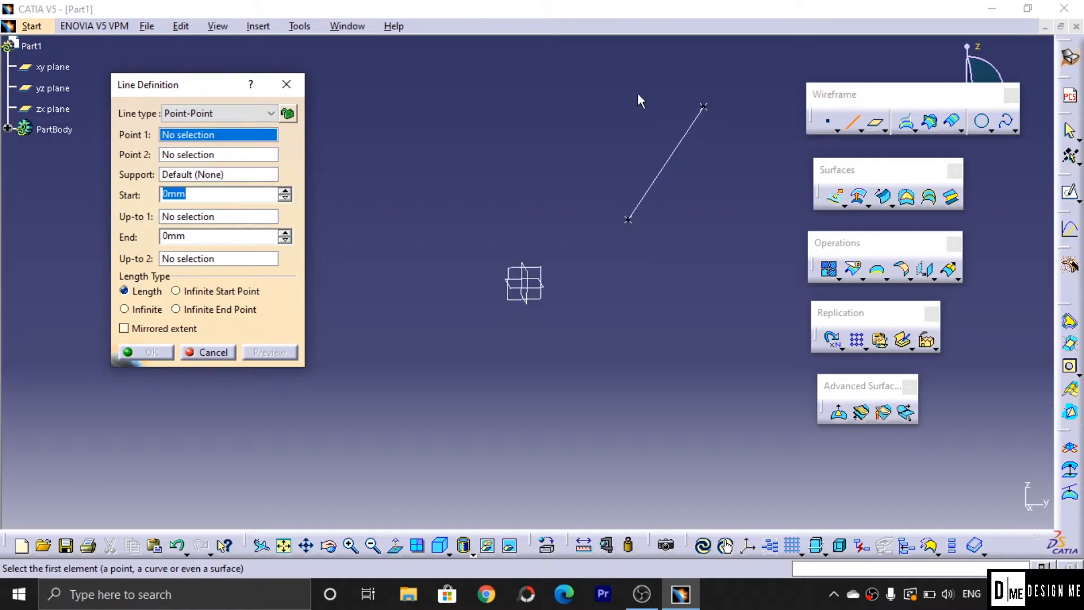
click(706, 107)
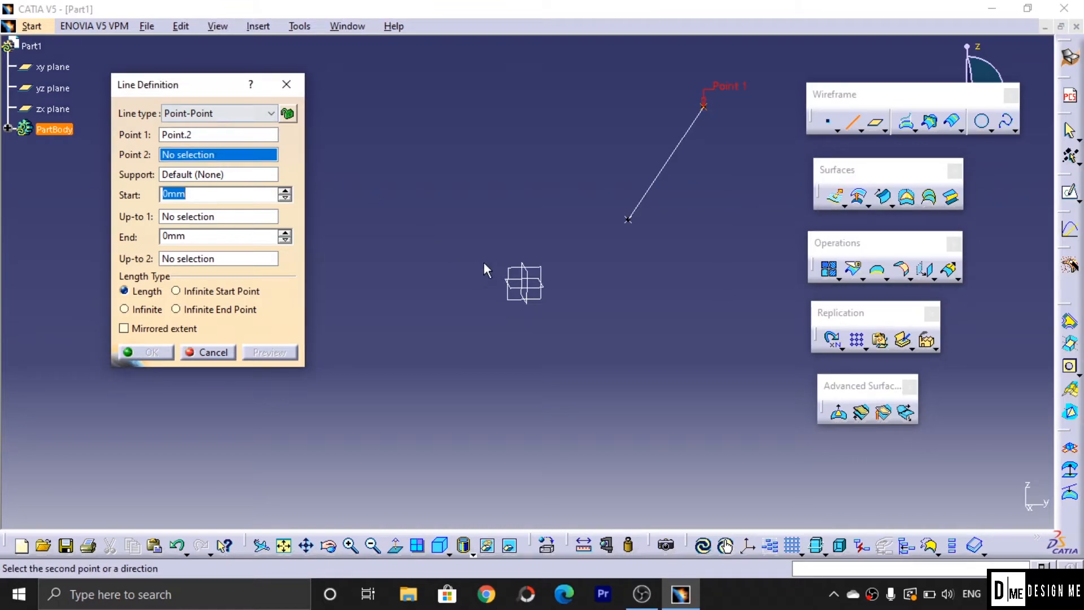
click(528, 275)
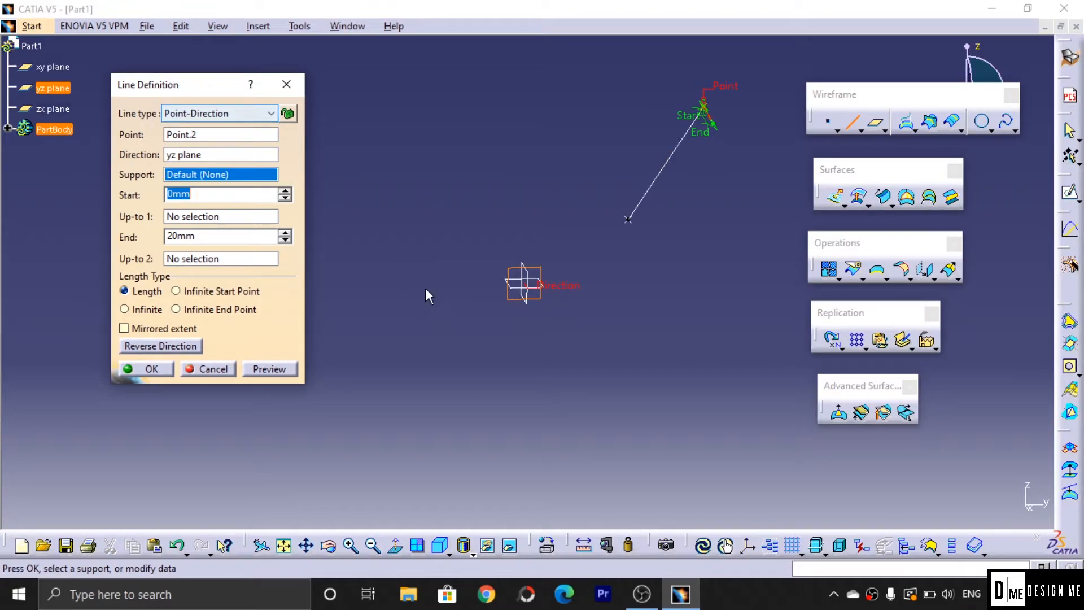
mouse_move(463, 198)
middle_down()
mouse_move(653, 320)
mouse_move(493, 266)
mouse_move(582, 278)
middle_up()
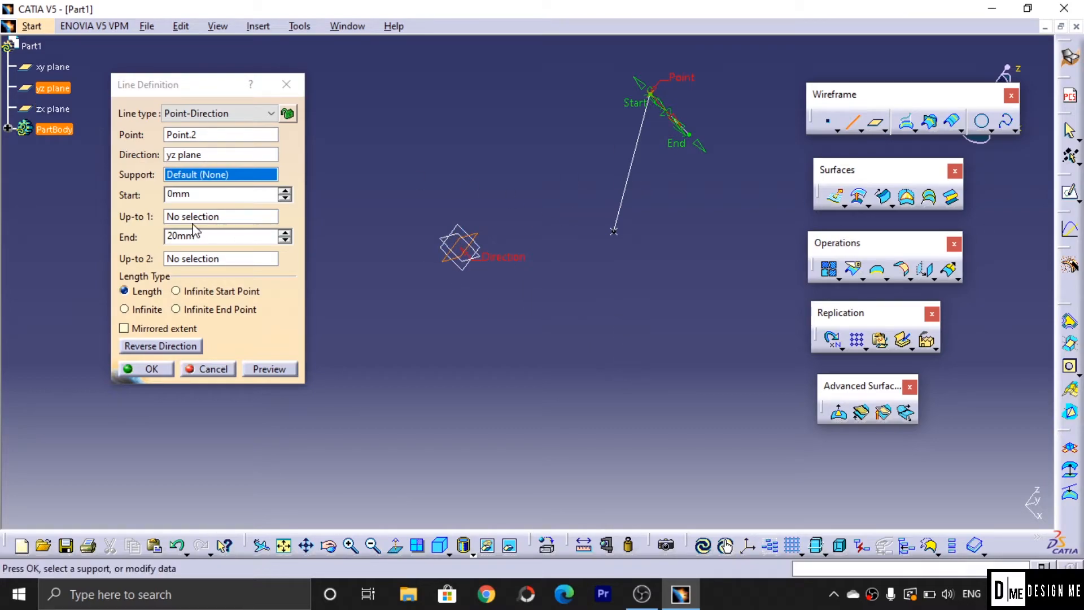
drag(697, 135, 802, 220)
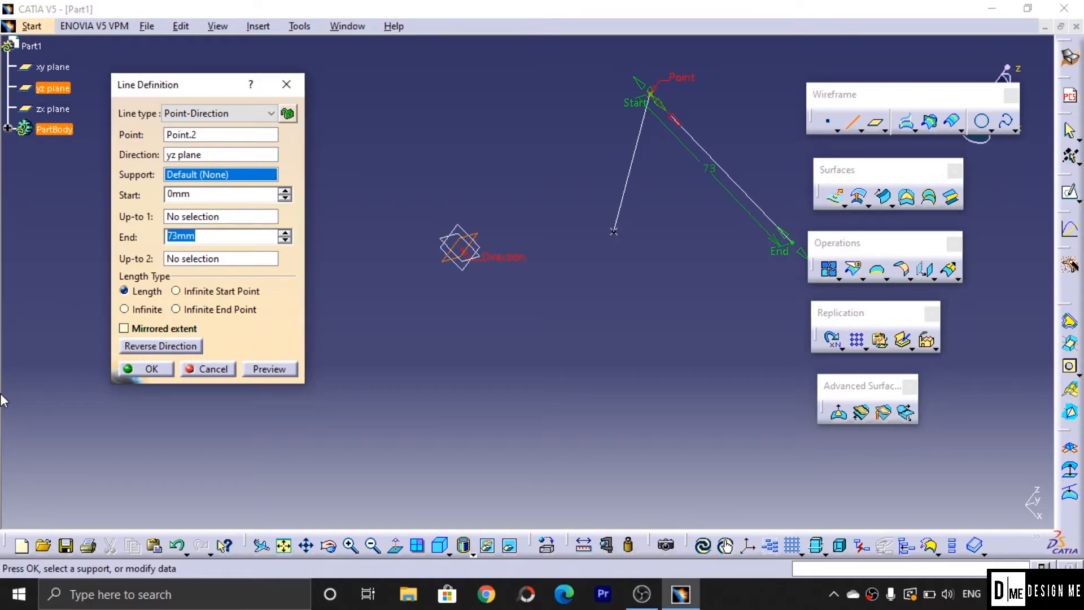
text(100)
key(Return)
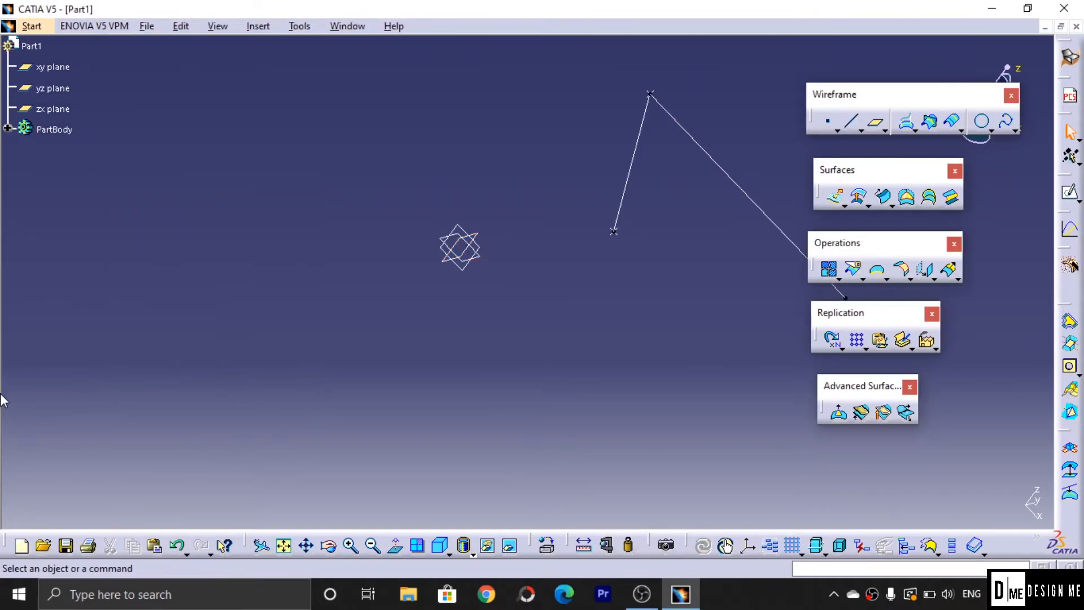
Repeat 10 point instances along the 100 mm line with Points and Planes Repetition, using the line's start point as first point.
middle_drag(636, 297, 450, 319)
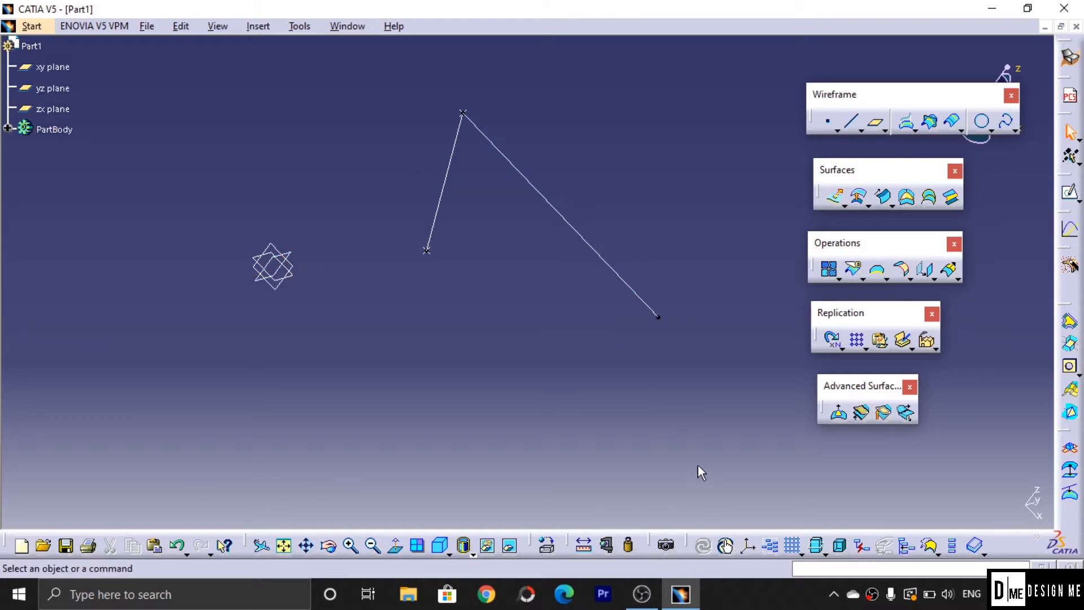
middle_drag(653, 387, 547, 373)
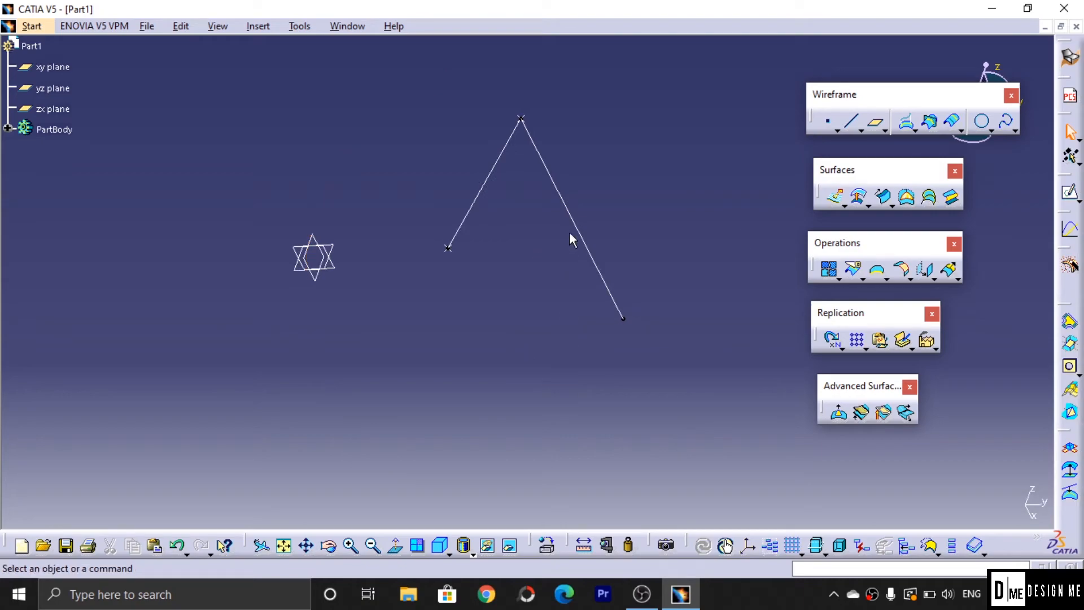
click(837, 130)
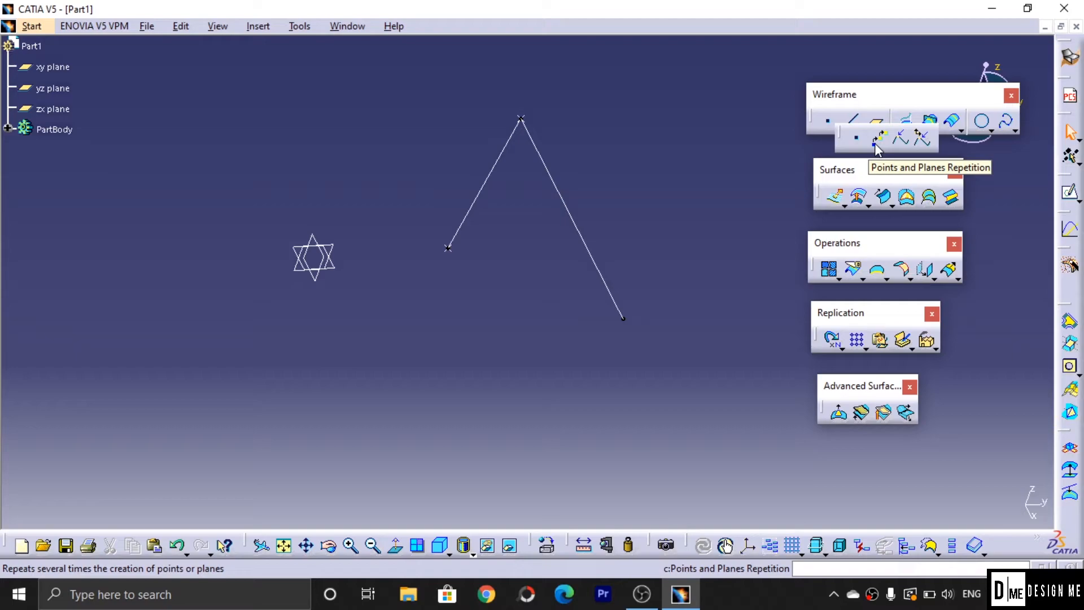
click(877, 140)
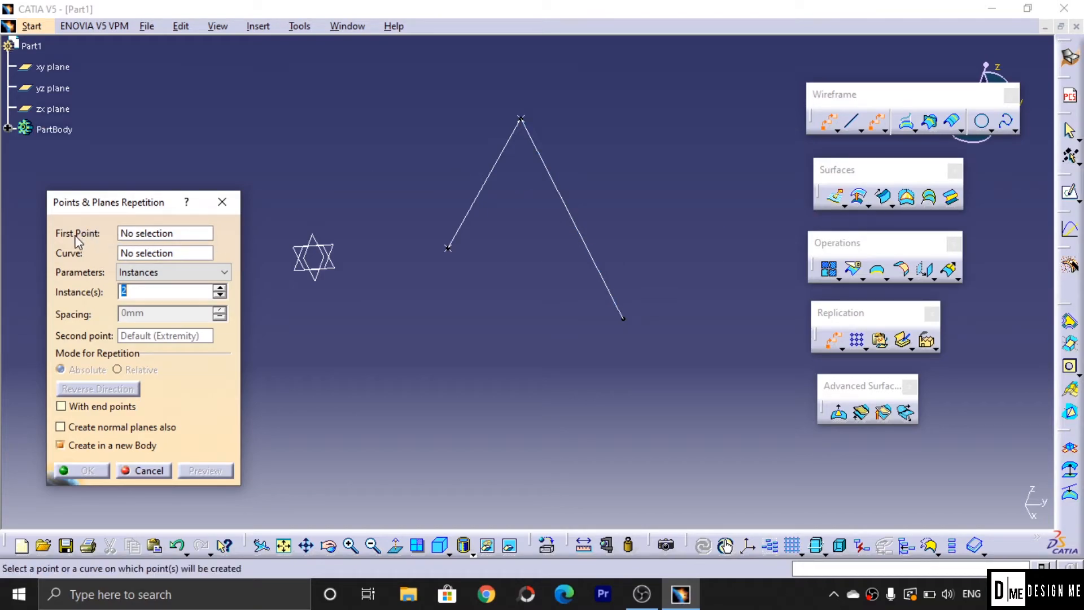
drag(100, 203, 182, 130)
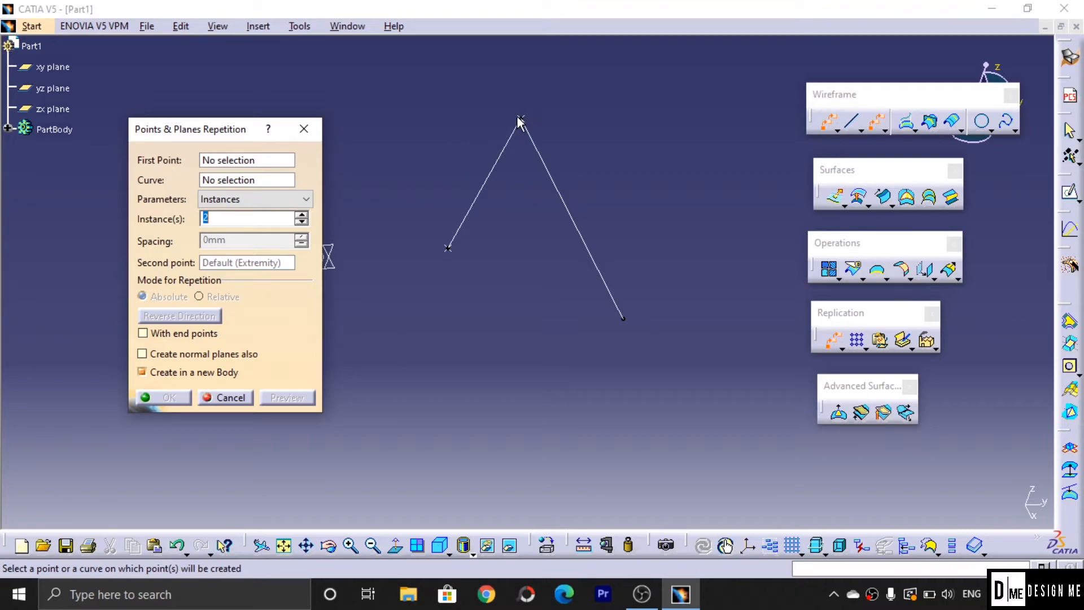
click(520, 119)
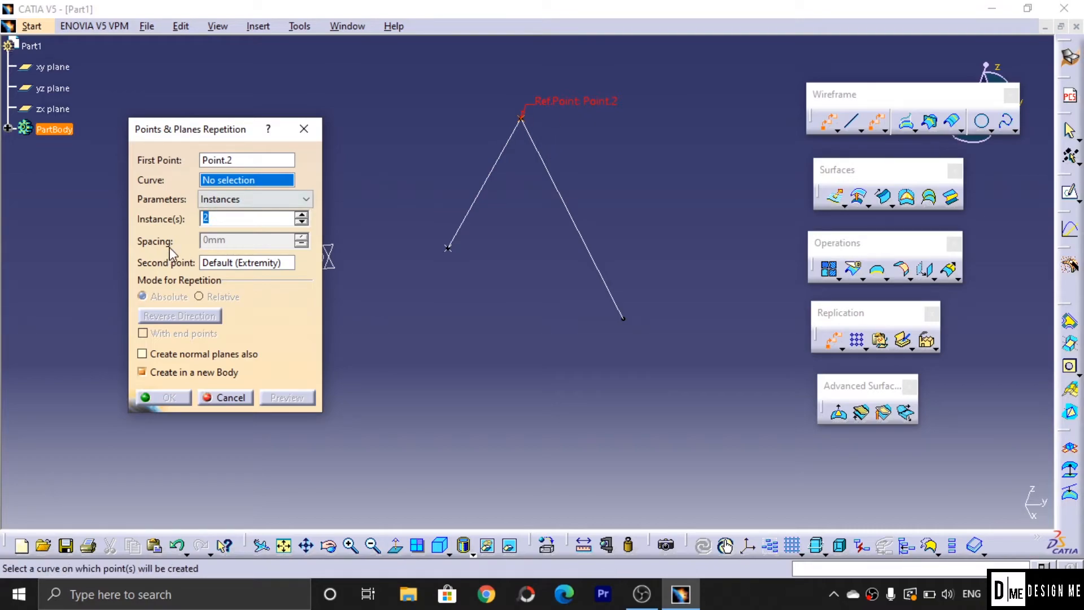
click(593, 258)
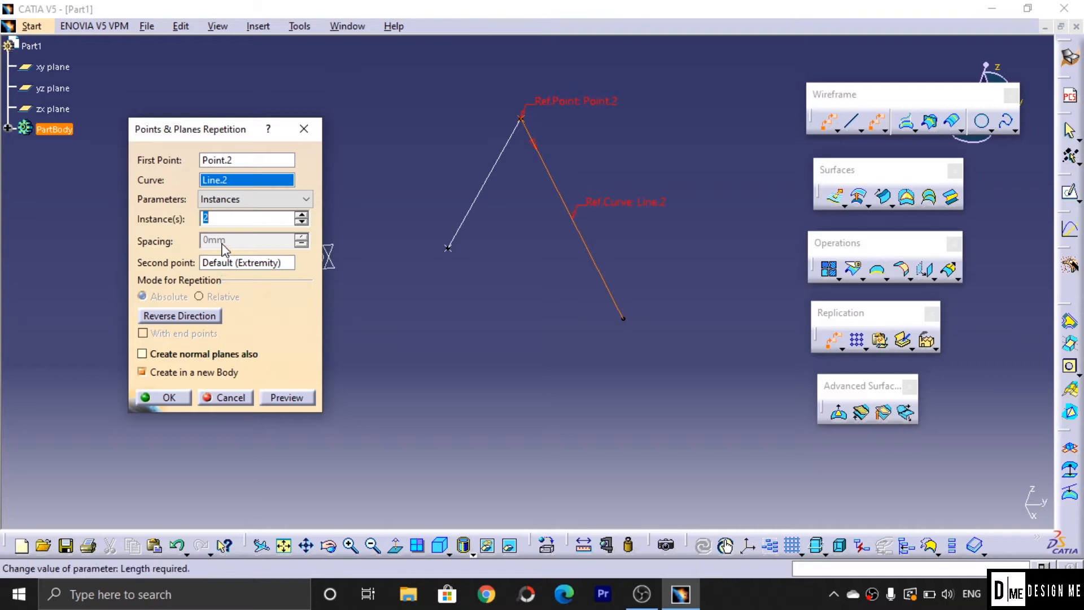
text(10)
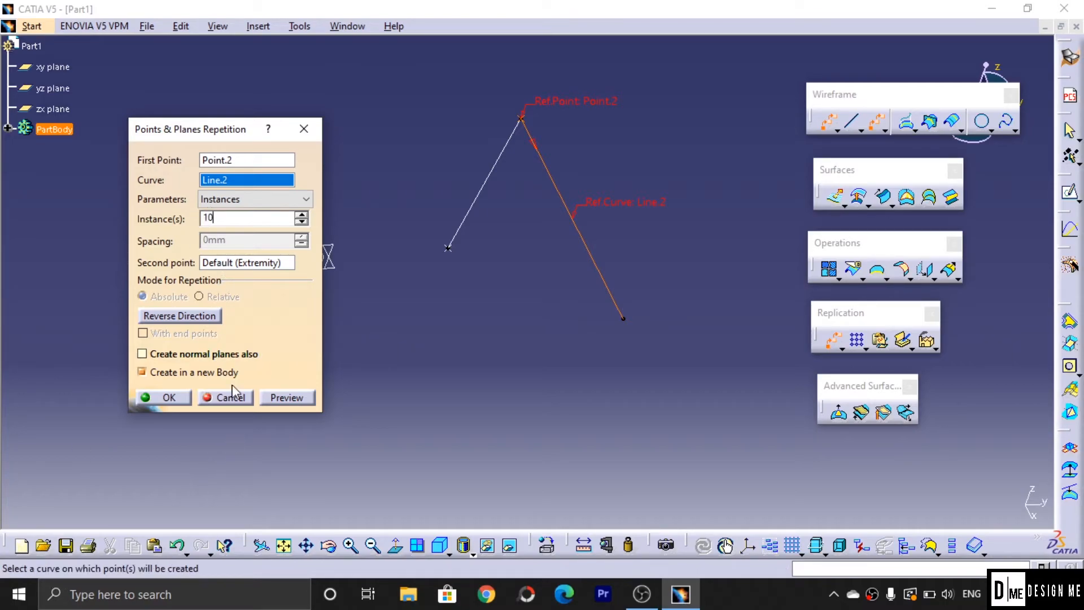
click(289, 204)
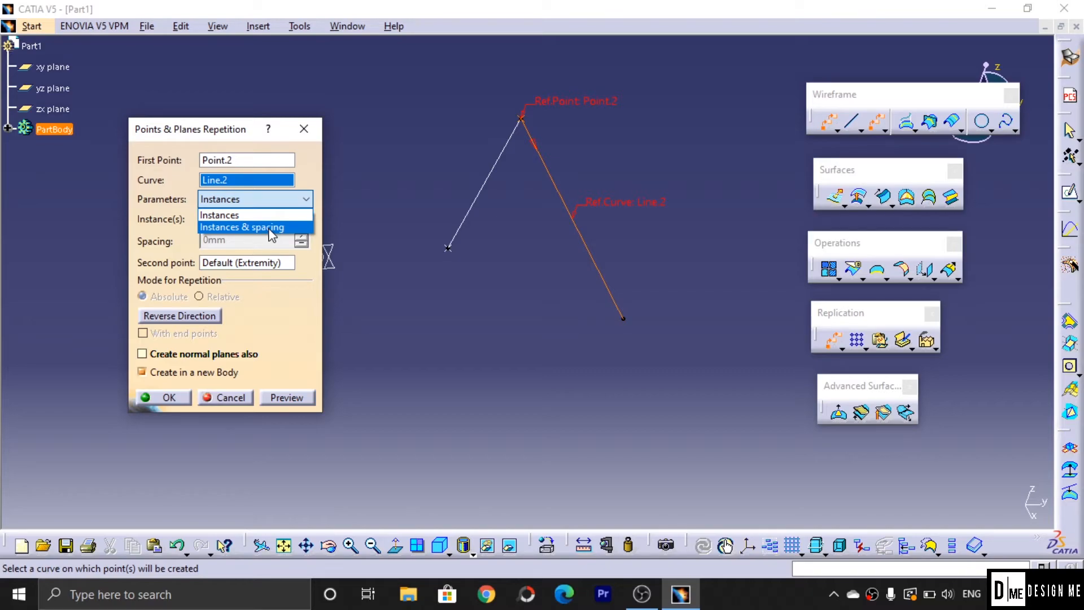
click(272, 215)
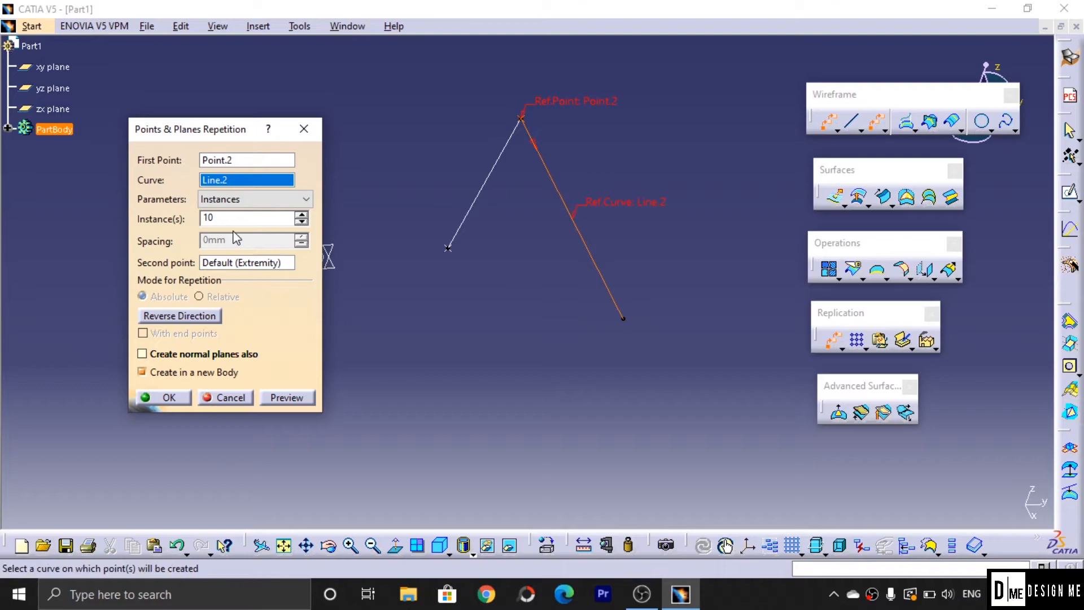
click(293, 400)
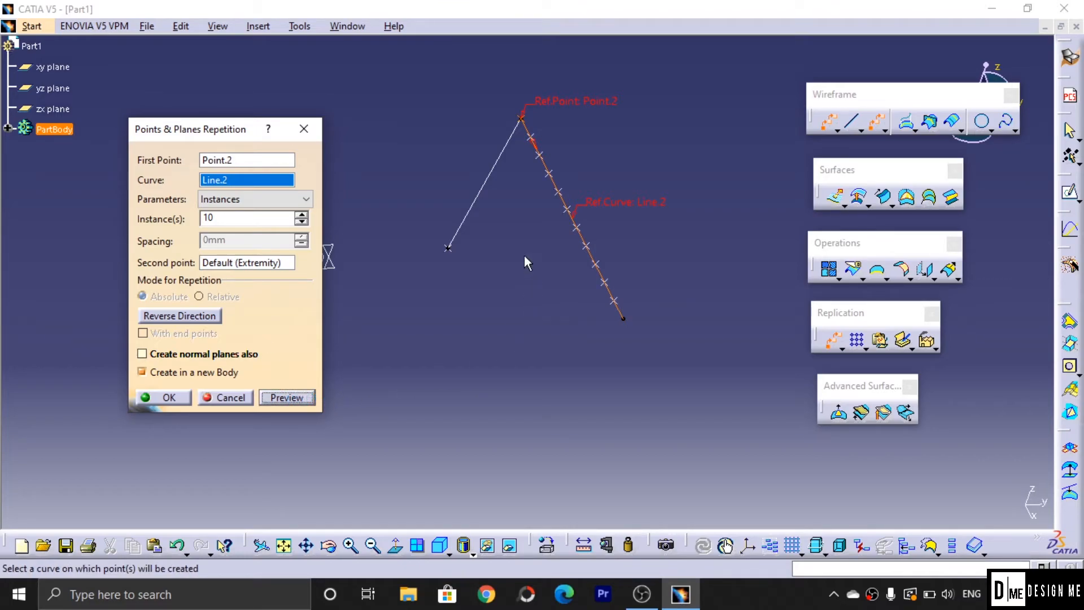
ctrl+middle_drag(676, 339, 675, 287)
middle_drag(581, 261, 554, 360)
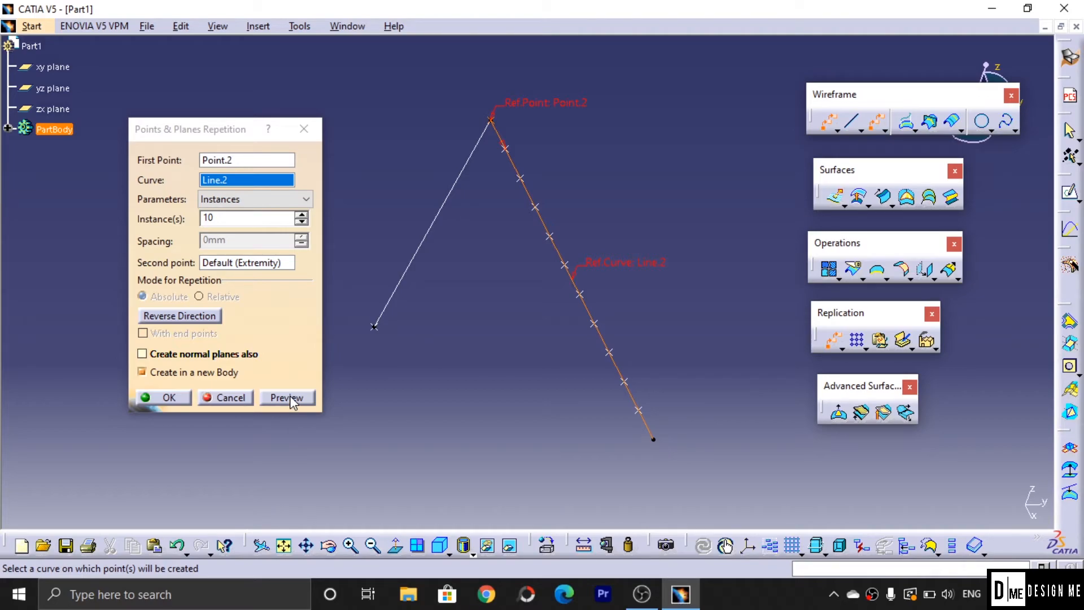
click(166, 399)
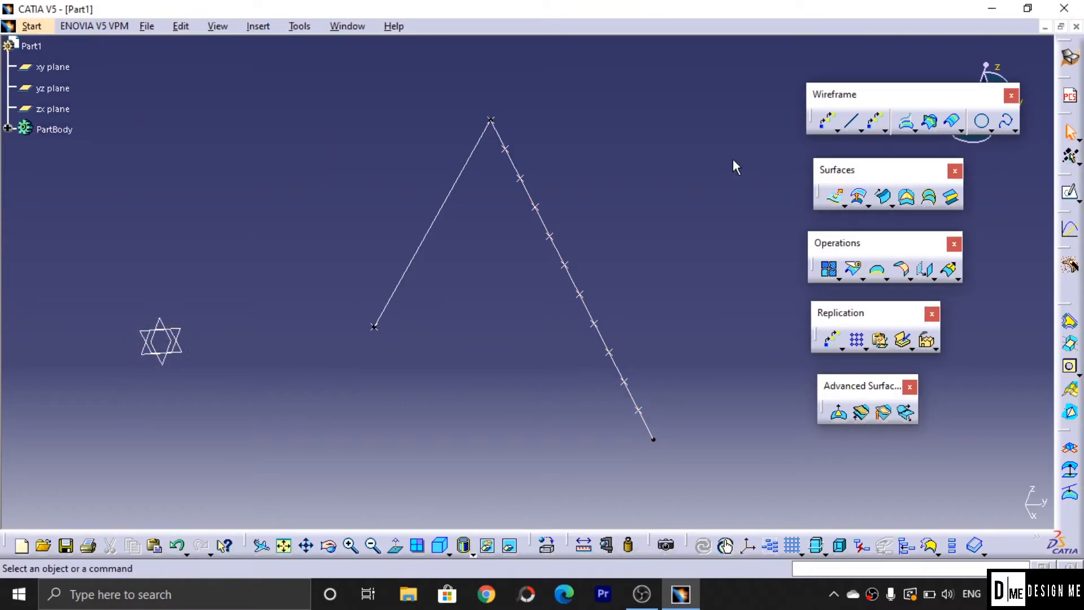
Preview a Normal to curve plane on the 100 mm line at the second repeated point from the apex.
click(885, 129)
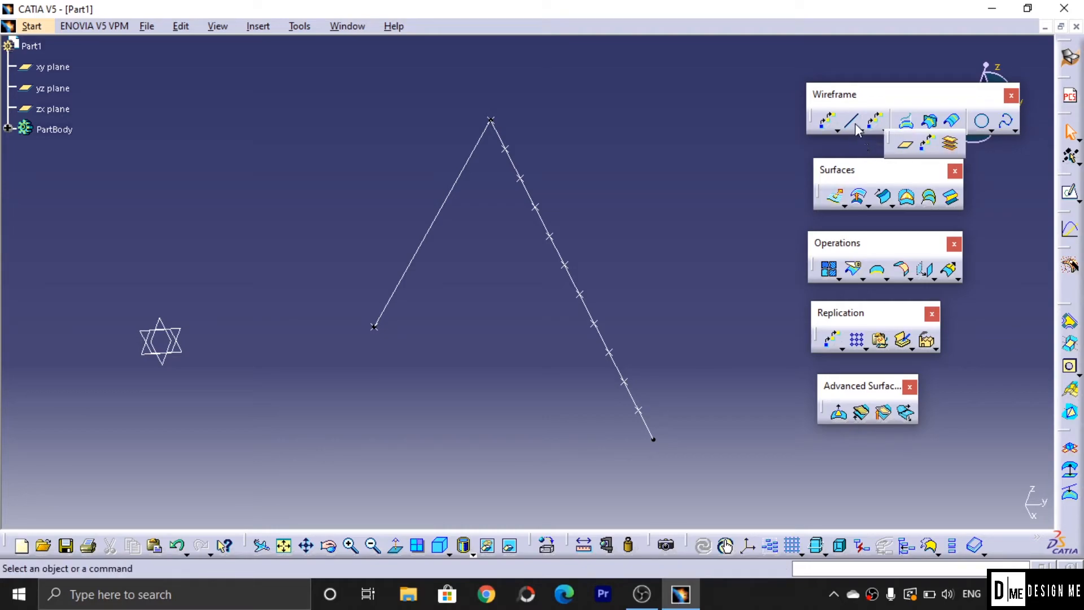
click(872, 132)
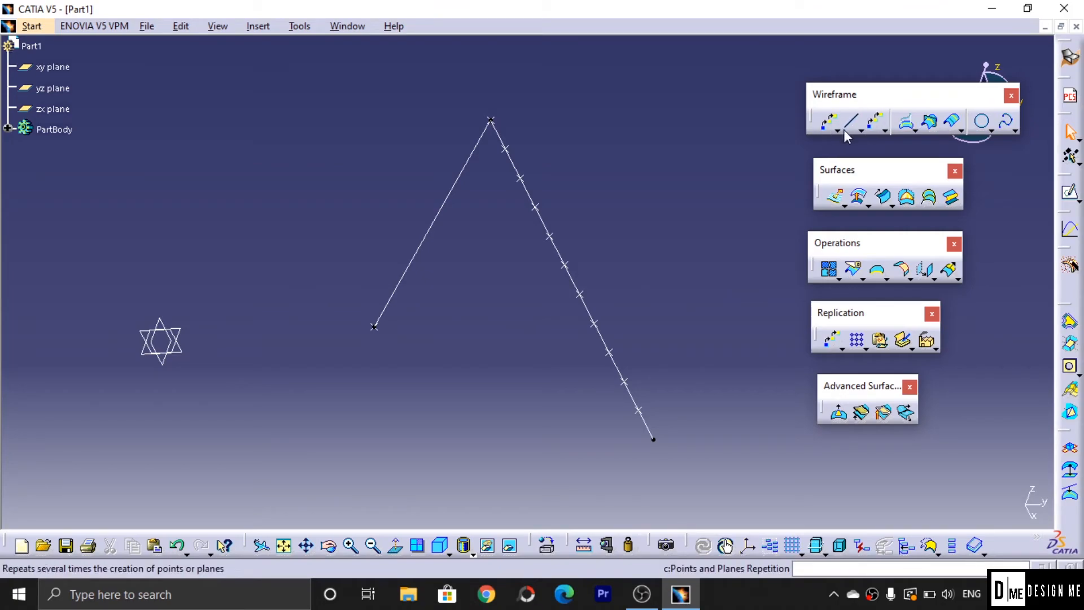
click(884, 131)
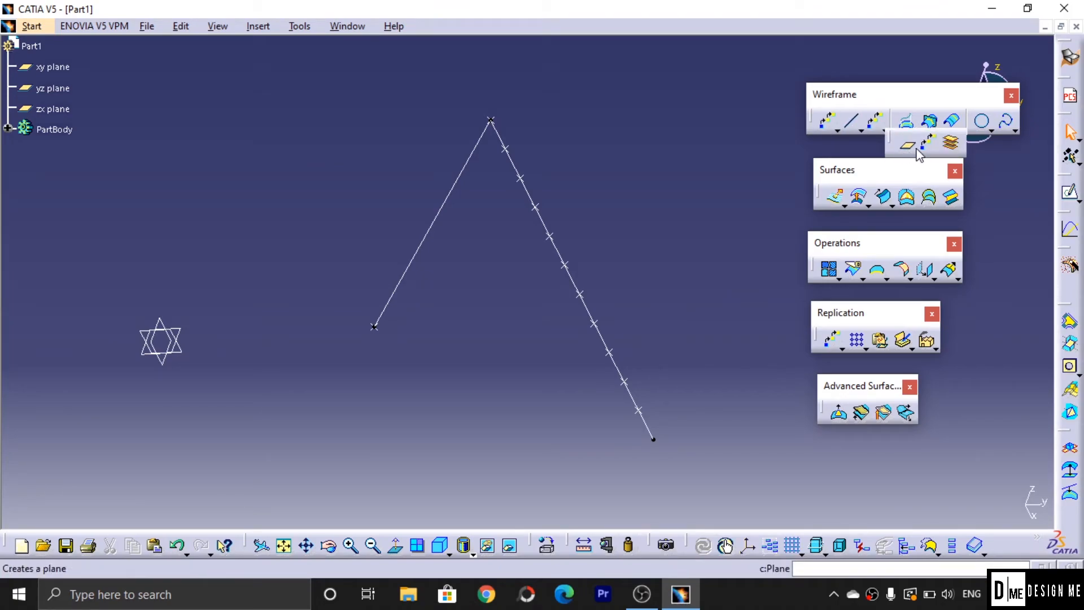
click(907, 145)
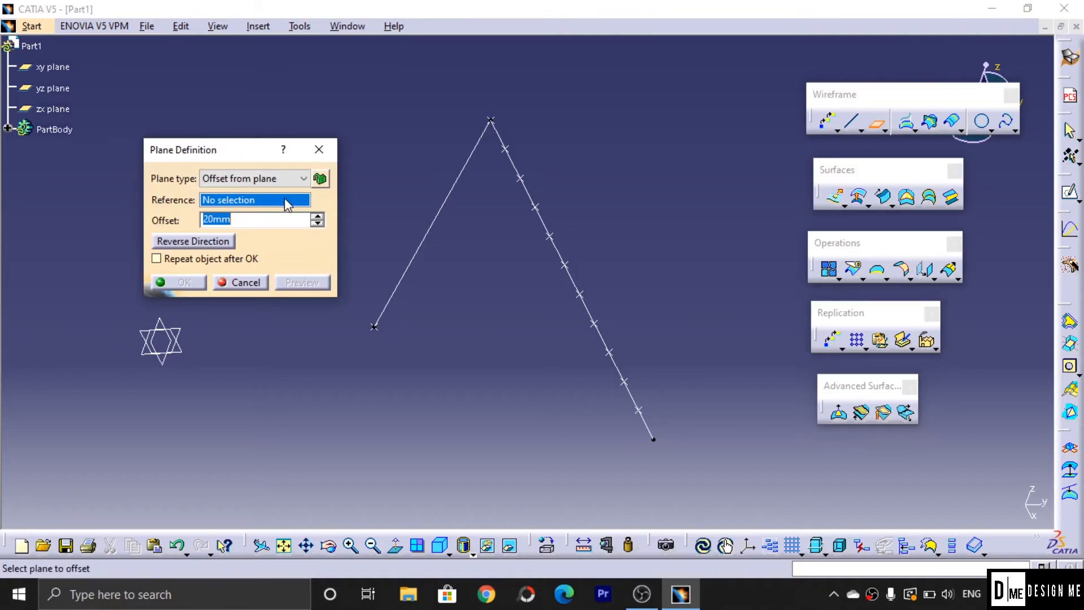
click(275, 176)
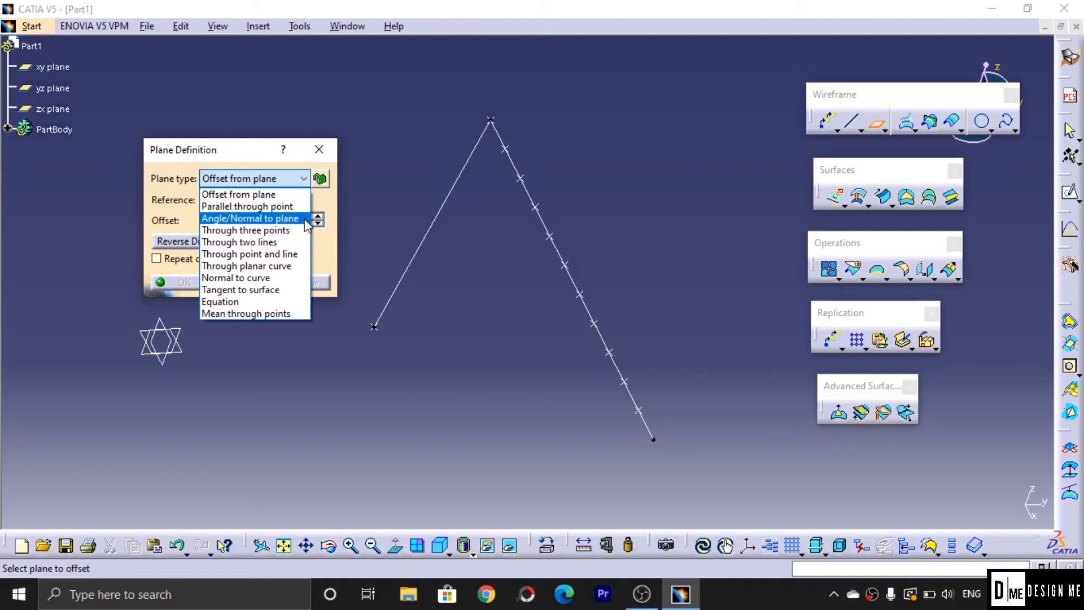
click(277, 278)
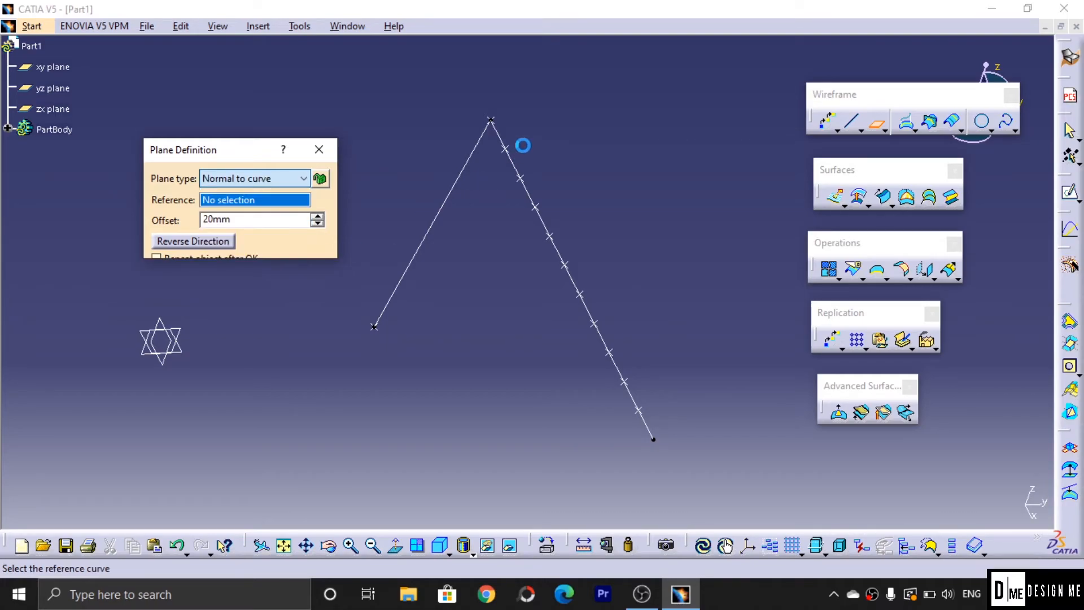
click(518, 175)
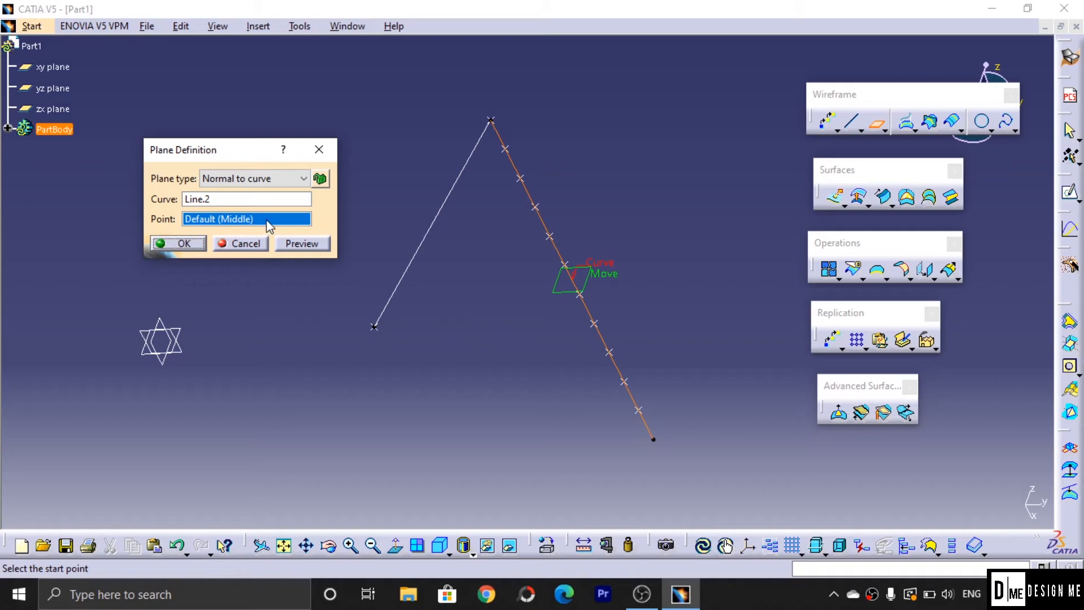
click(519, 178)
click(313, 247)
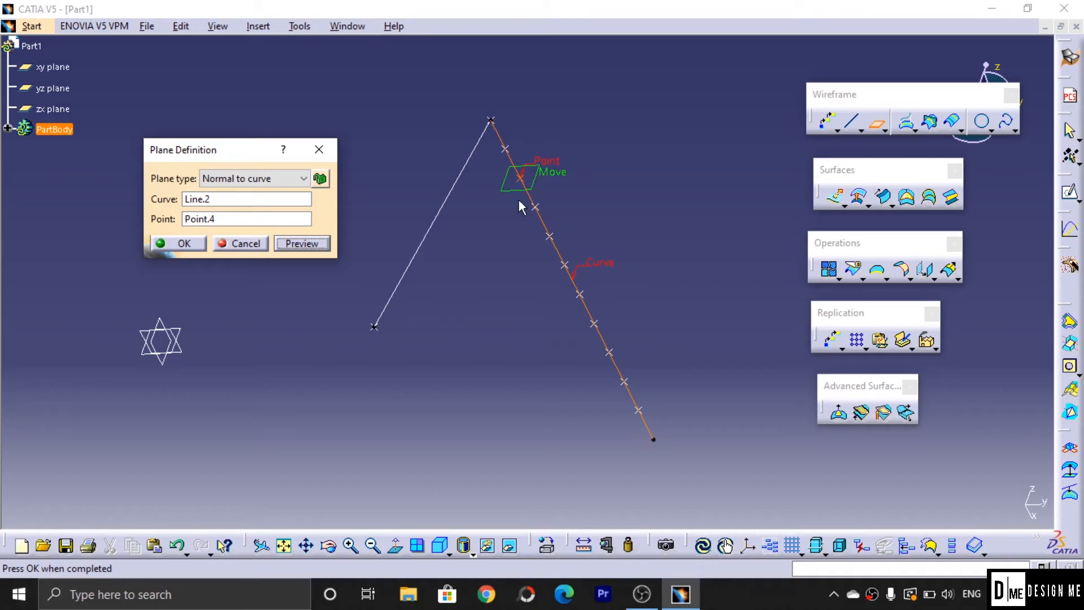
Create a plane of type Through two lines, with the Point-Point line as Line 1 and the 100 mm line as Line 2.
click(280, 179)
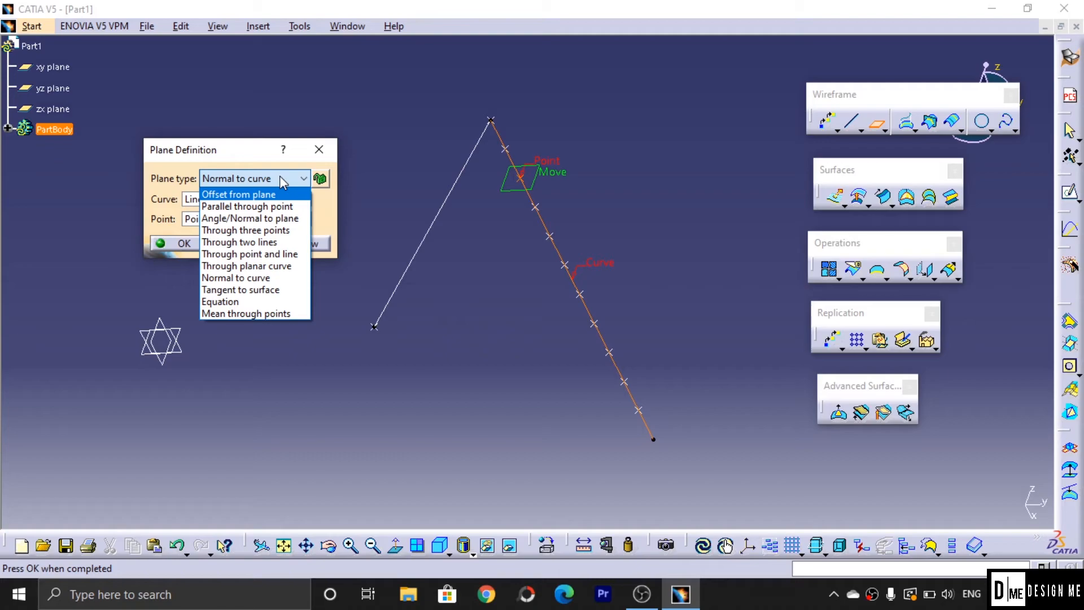
click(274, 243)
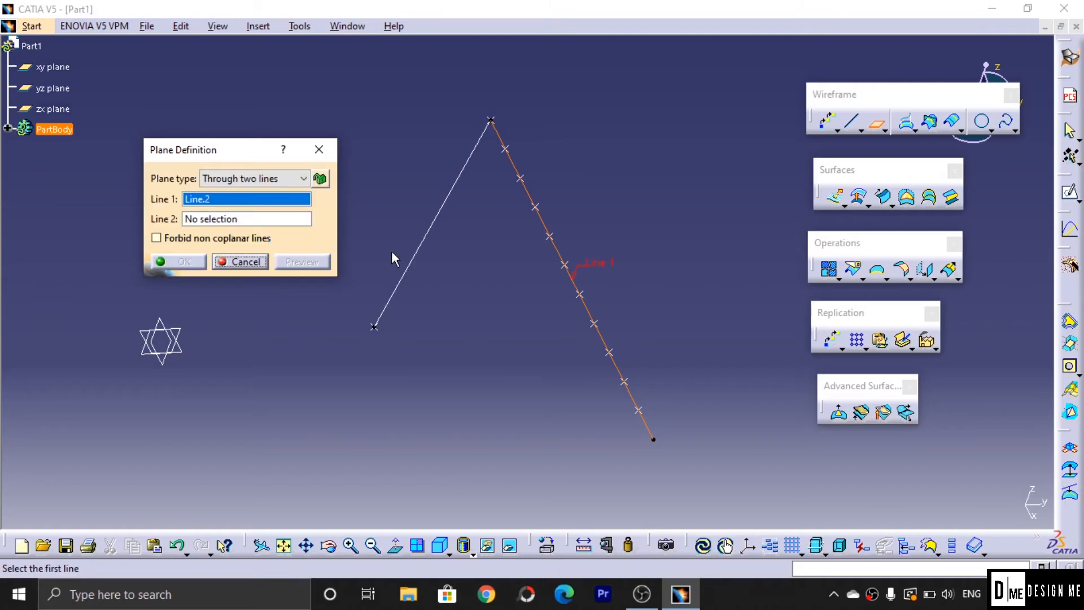
click(432, 227)
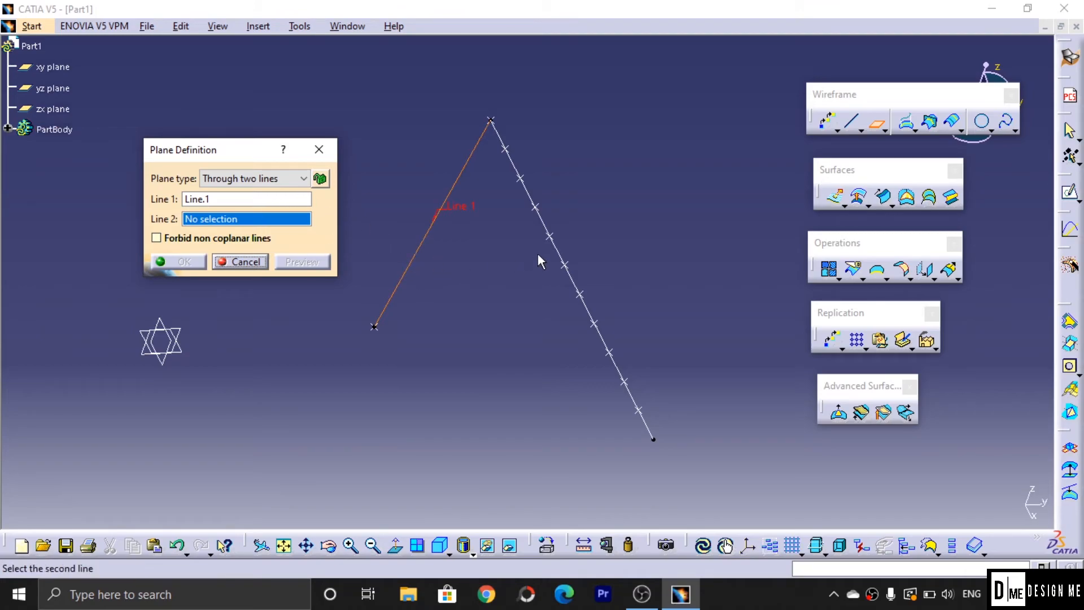
click(559, 256)
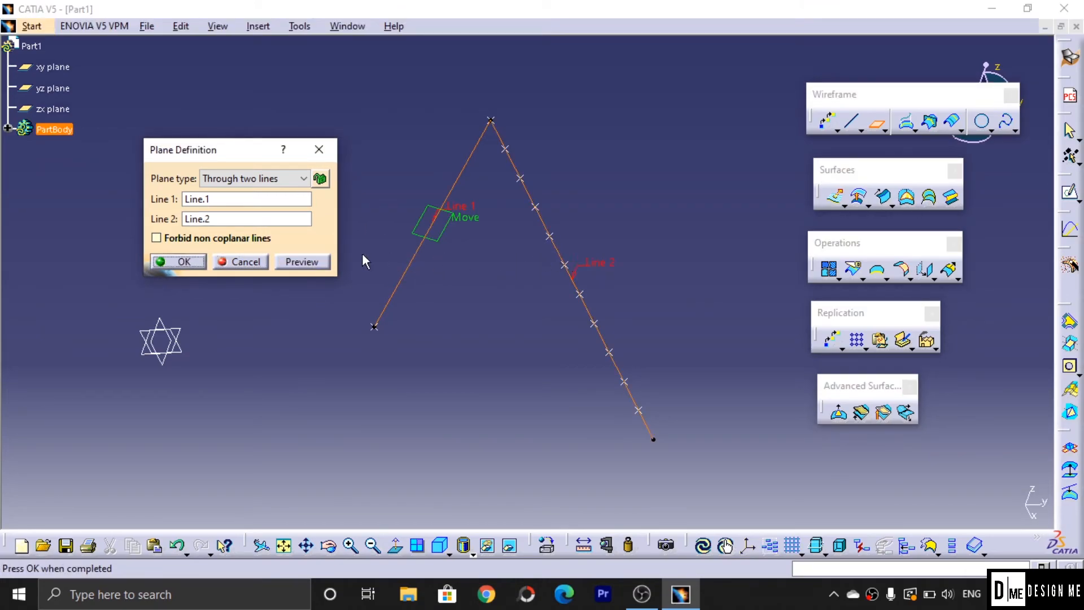
click(328, 264)
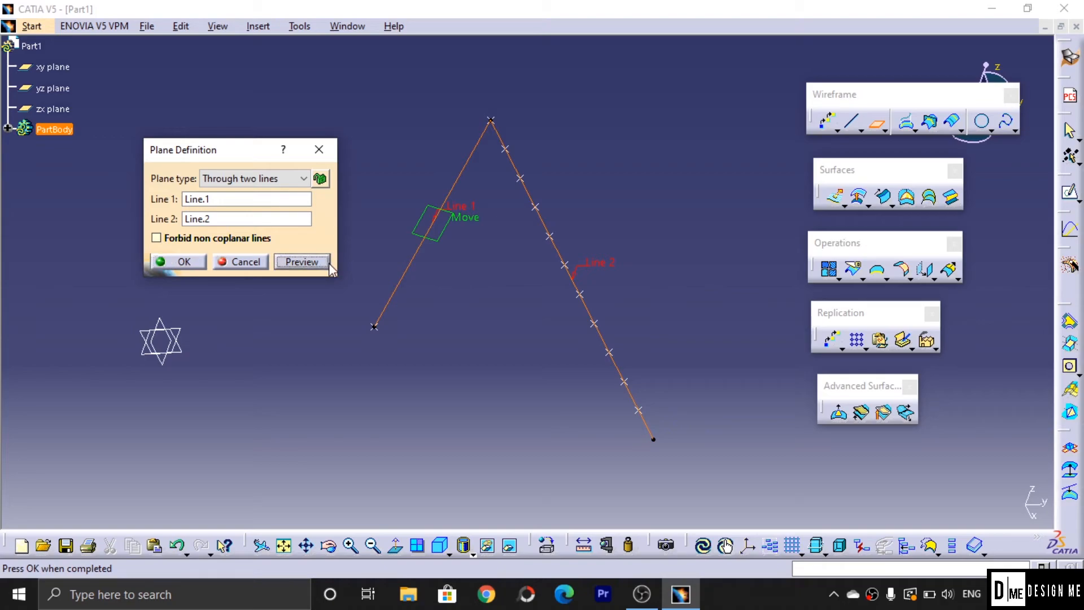
middle_drag(443, 260, 580, 436)
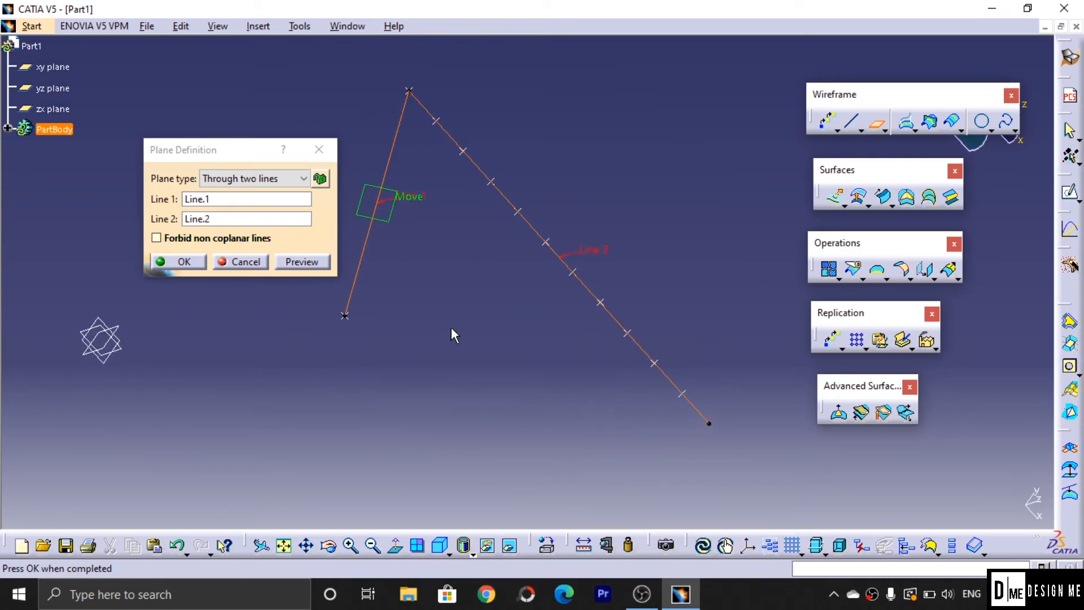
middle_drag(452, 333, 576, 380)
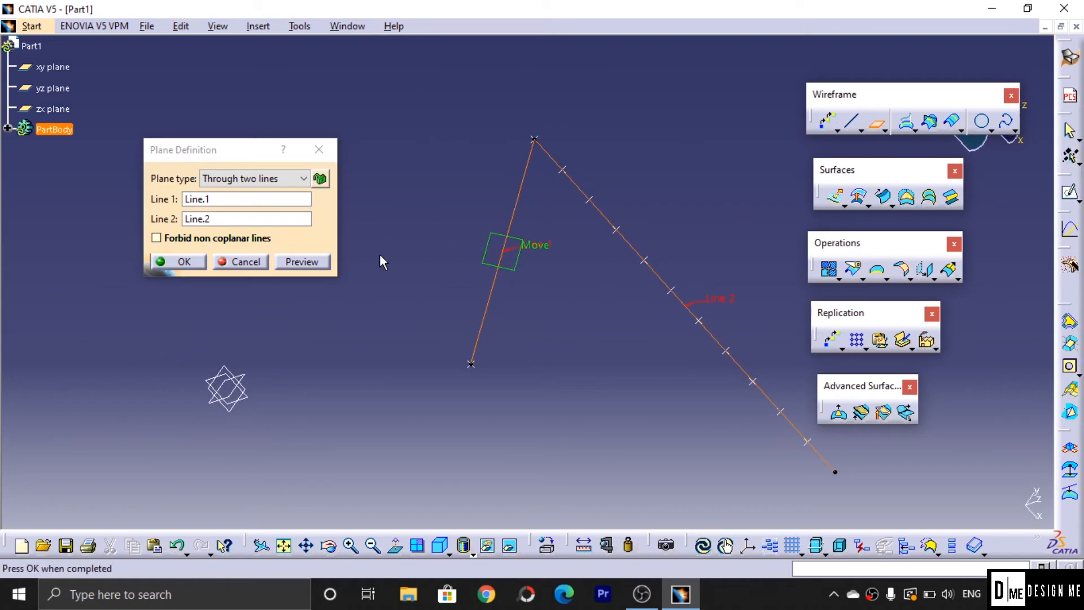
click(319, 262)
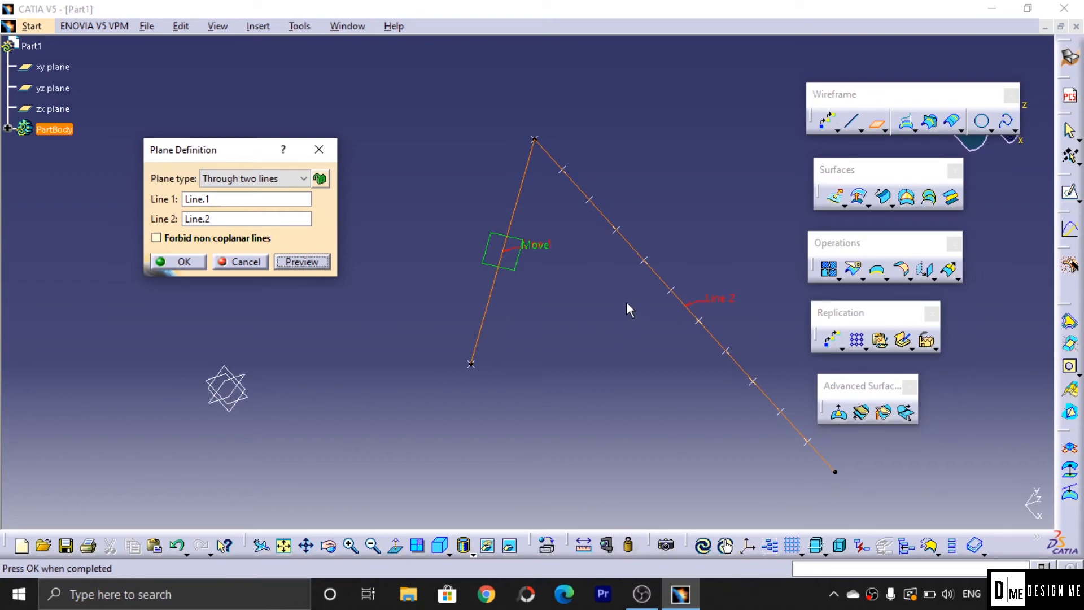
click(257, 178)
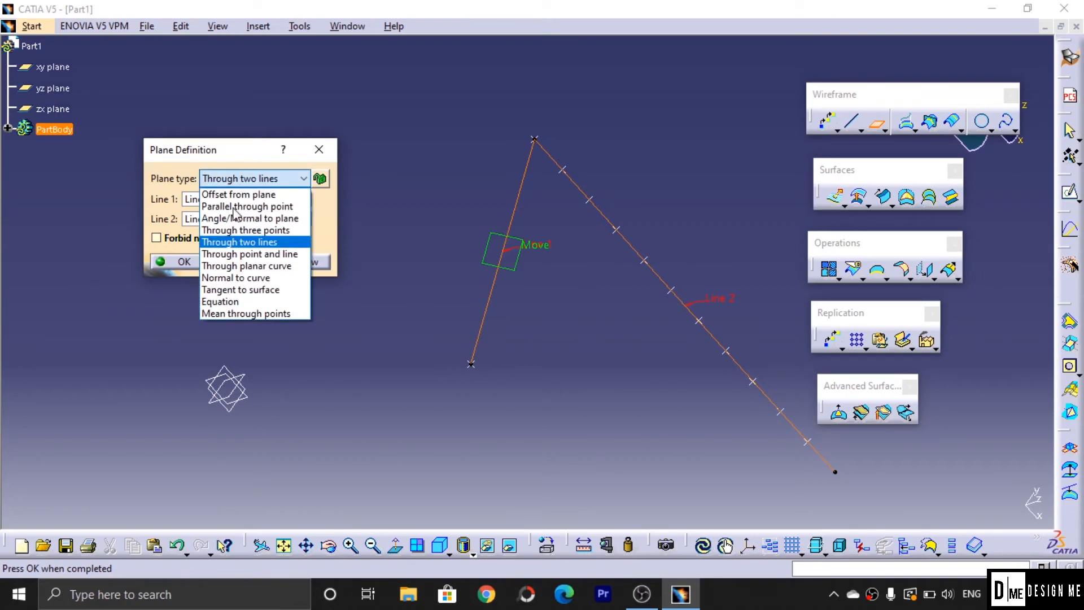
click(166, 269)
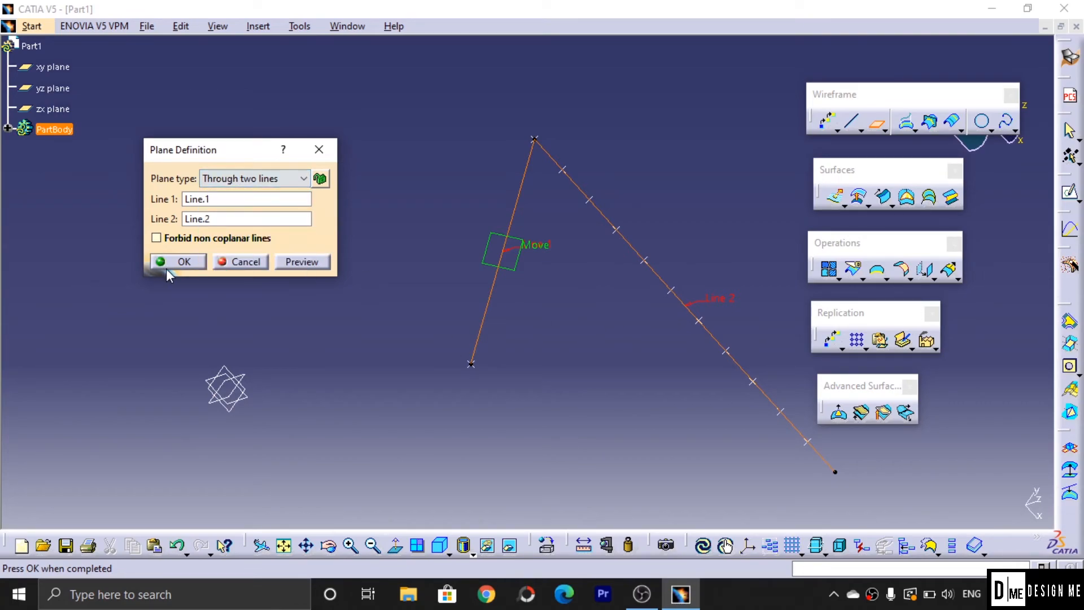
click(175, 266)
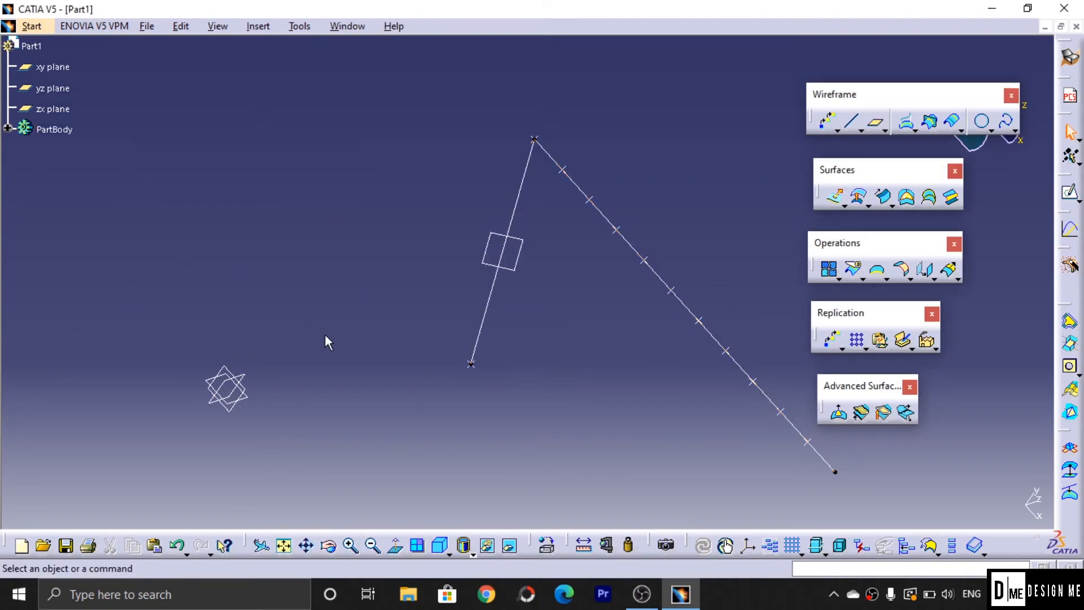
Create a Normal to curve plane on the 100 mm line at the repeated point nearest the apex.
click(884, 130)
click(870, 124)
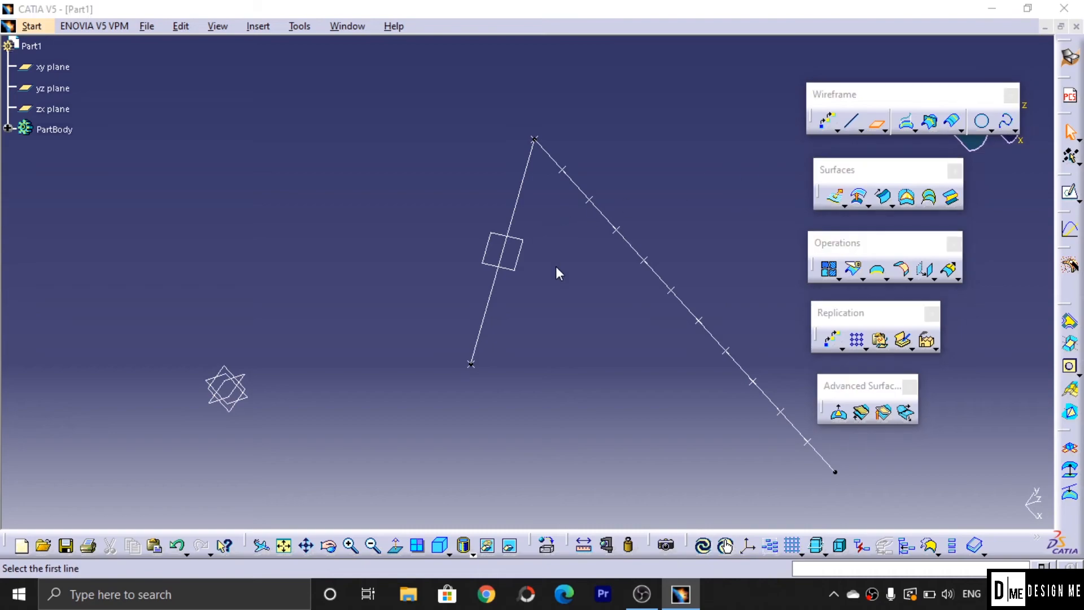
click(564, 168)
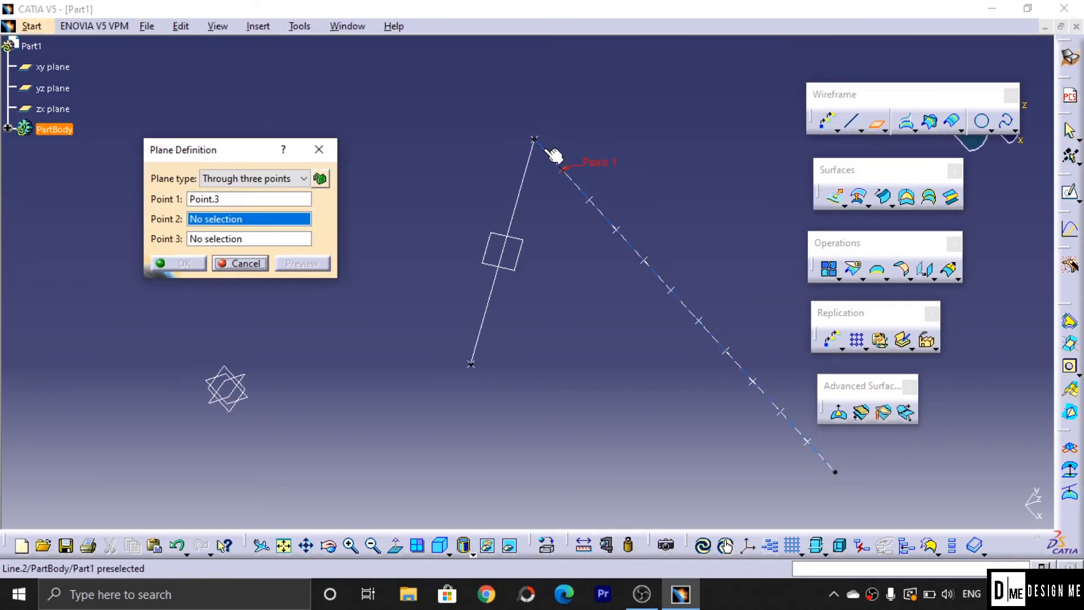
click(554, 160)
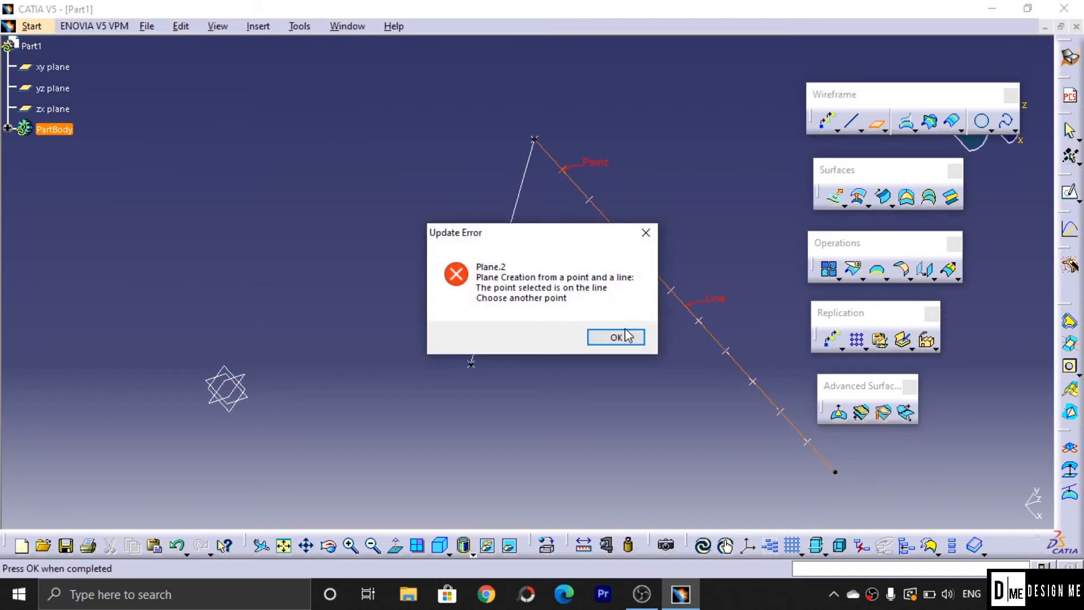
click(624, 337)
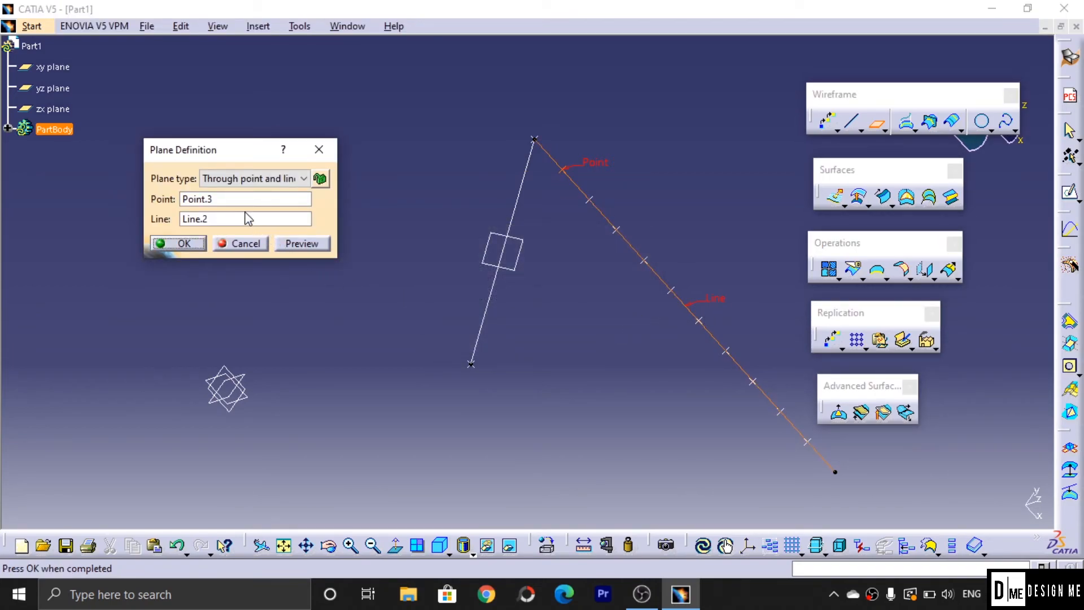
click(260, 182)
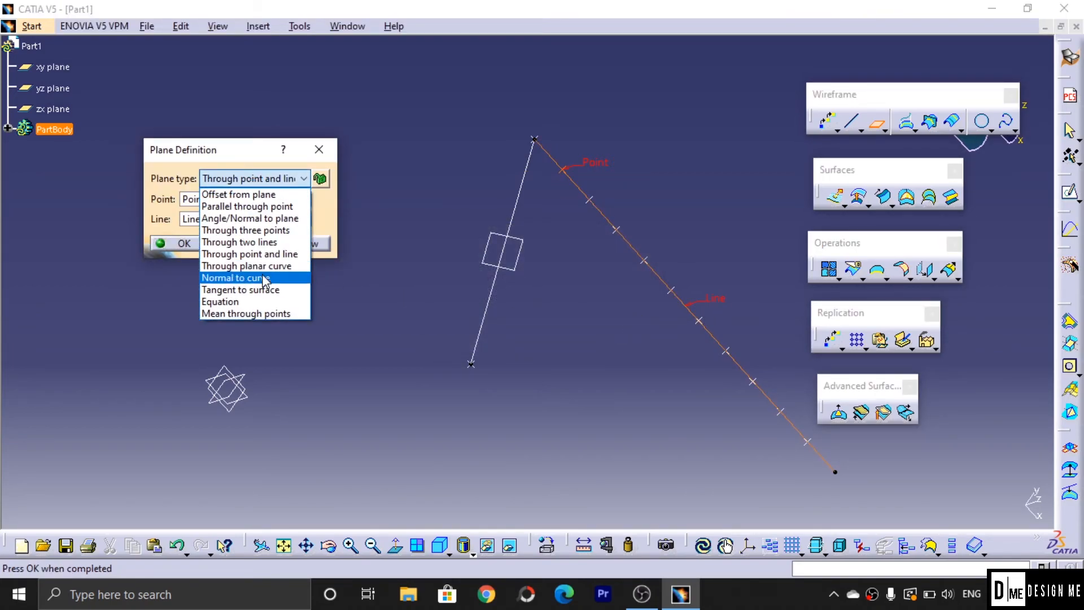
click(295, 278)
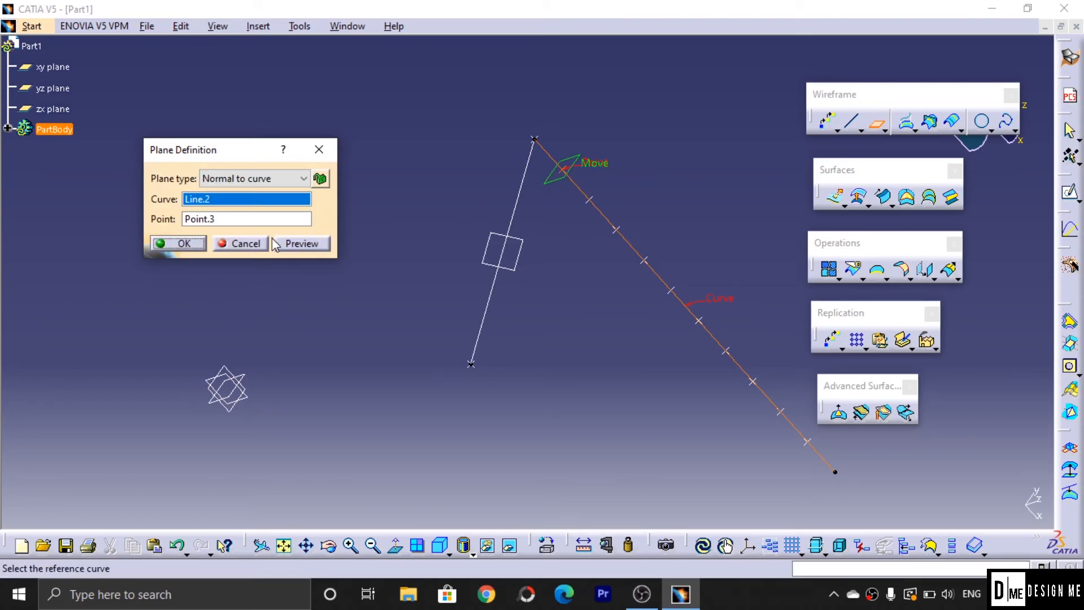
click(300, 244)
click(194, 246)
Create a Normal to curve plane on the 100 mm line at the repeated point nearest its free end.
click(877, 123)
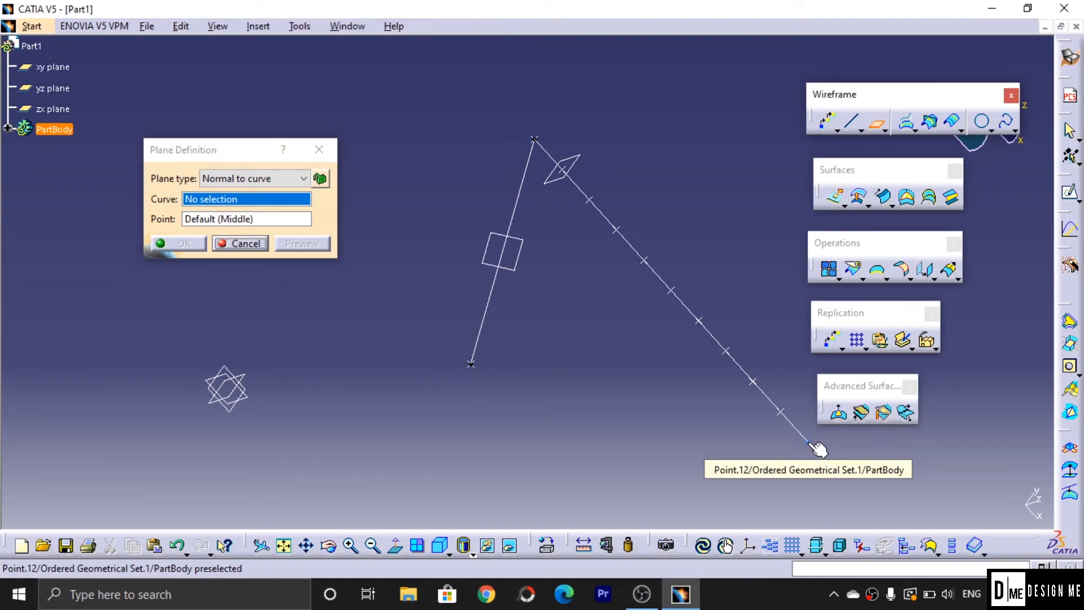
click(812, 443)
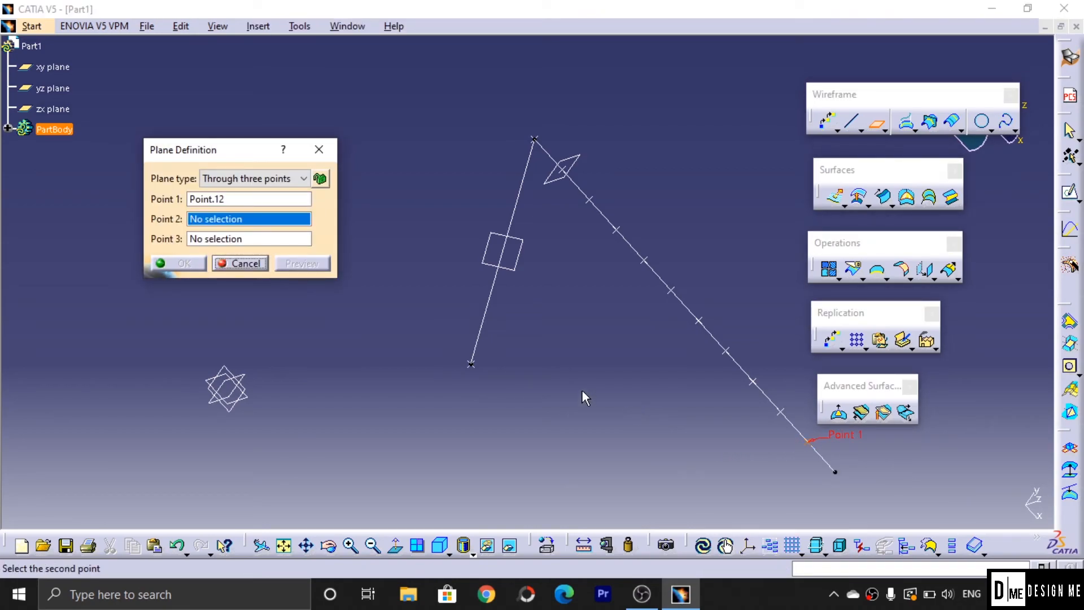
click(260, 180)
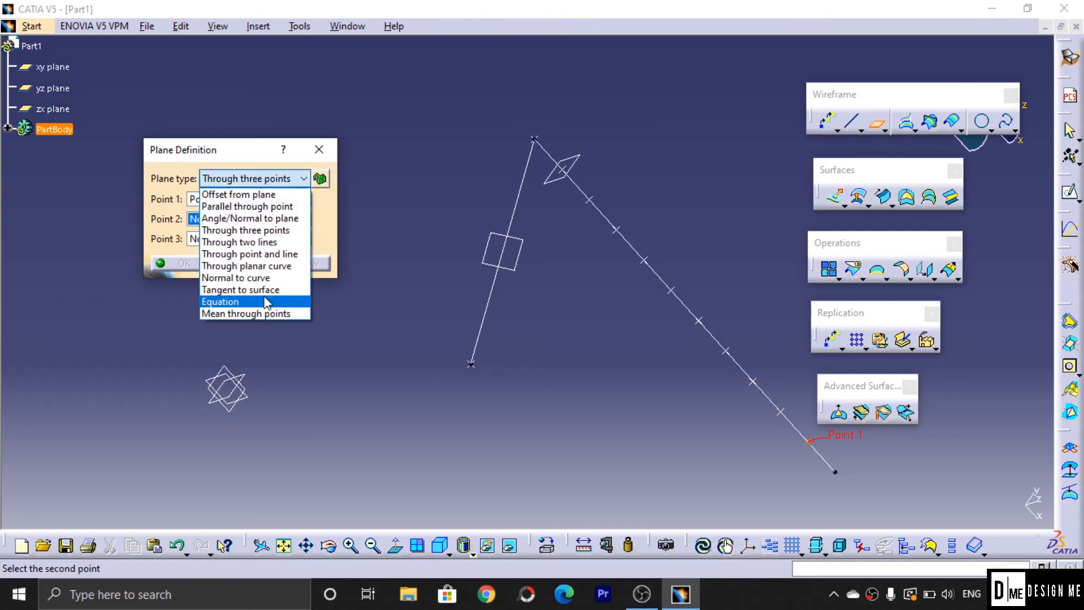
click(274, 279)
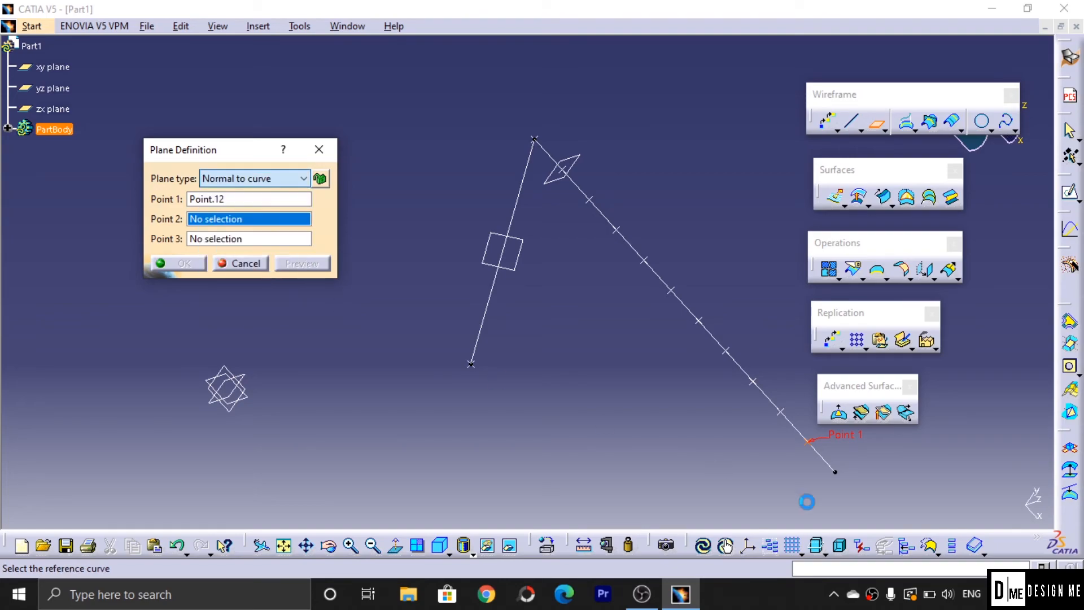
click(829, 459)
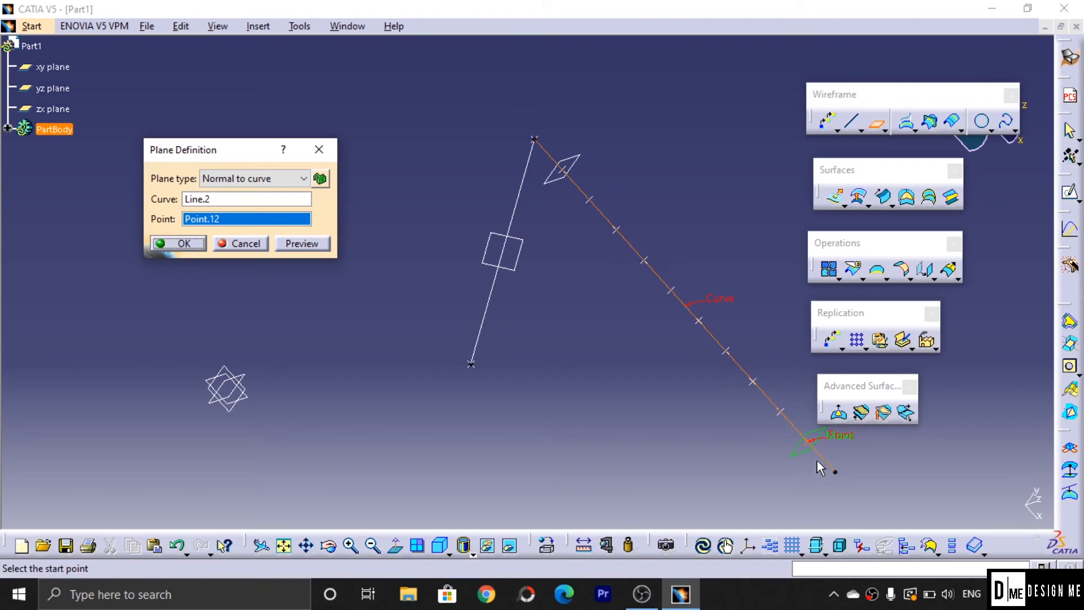
middle_drag(697, 366, 518, 285)
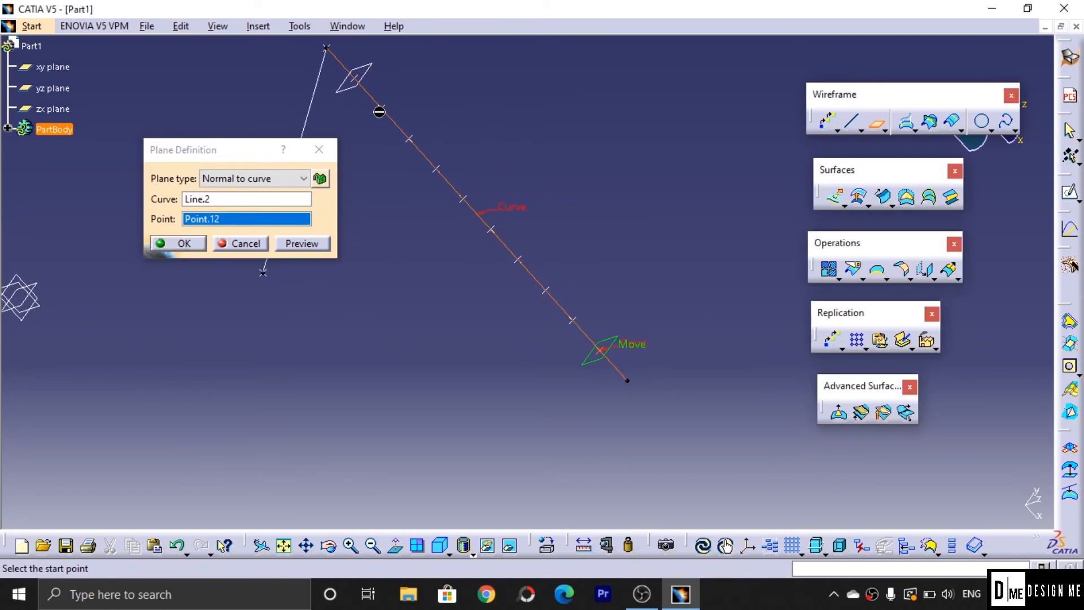
click(194, 243)
Preview 5 planes between the two Normal to curve planes near the apex and the free end of the 100 mm line.
middle_drag(291, 237, 322, 406)
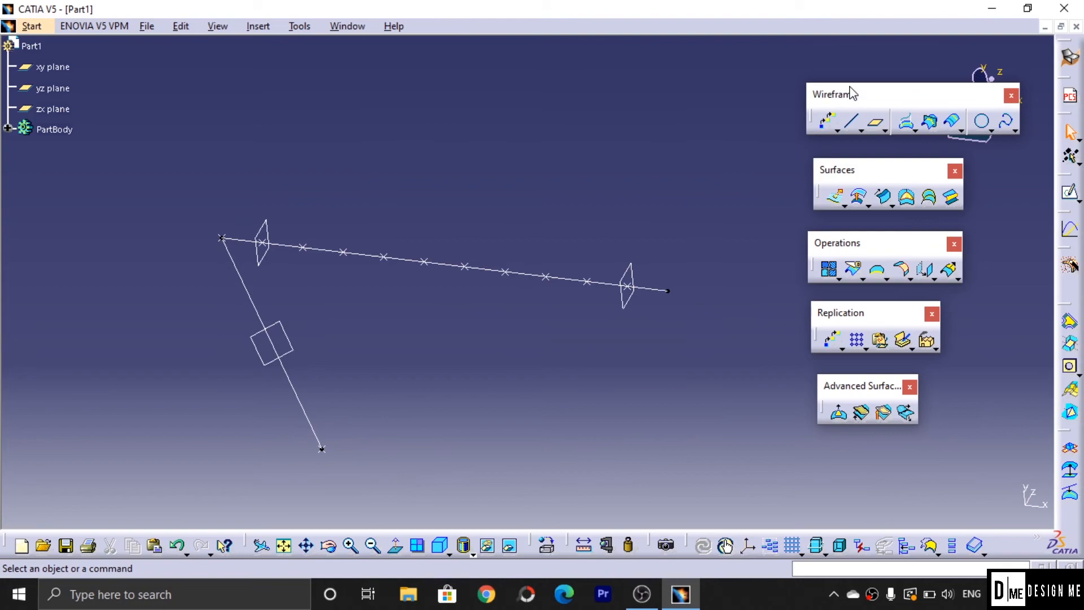
click(885, 130)
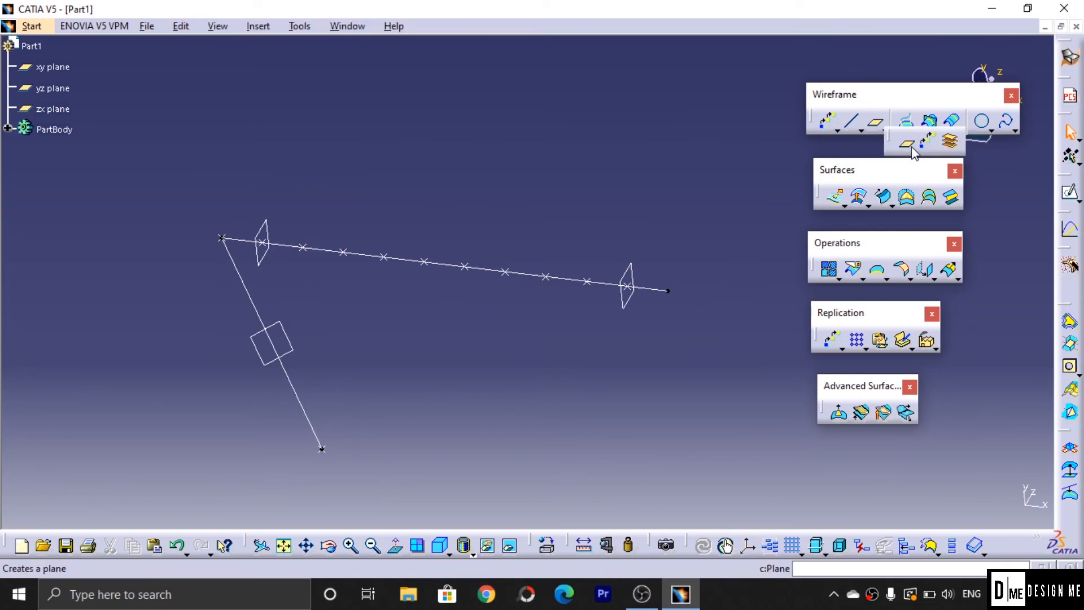
click(952, 142)
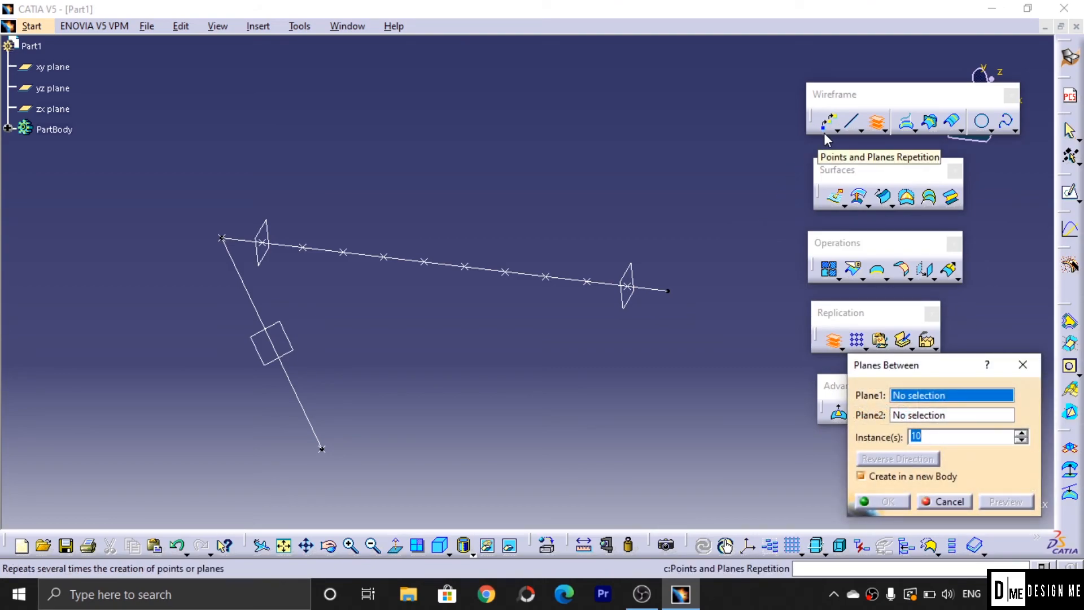
click(272, 231)
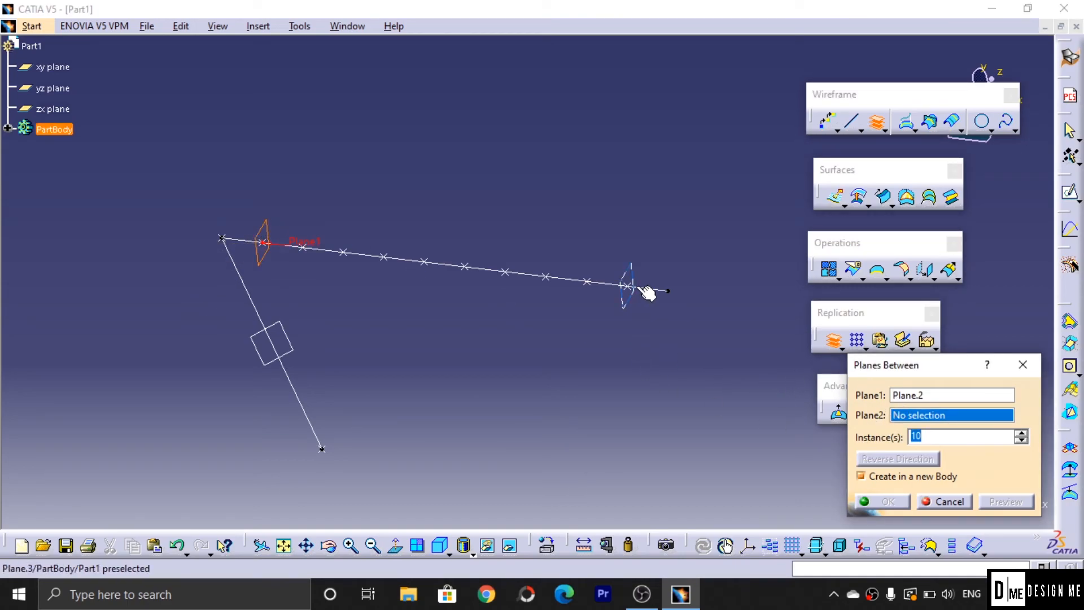
click(635, 264)
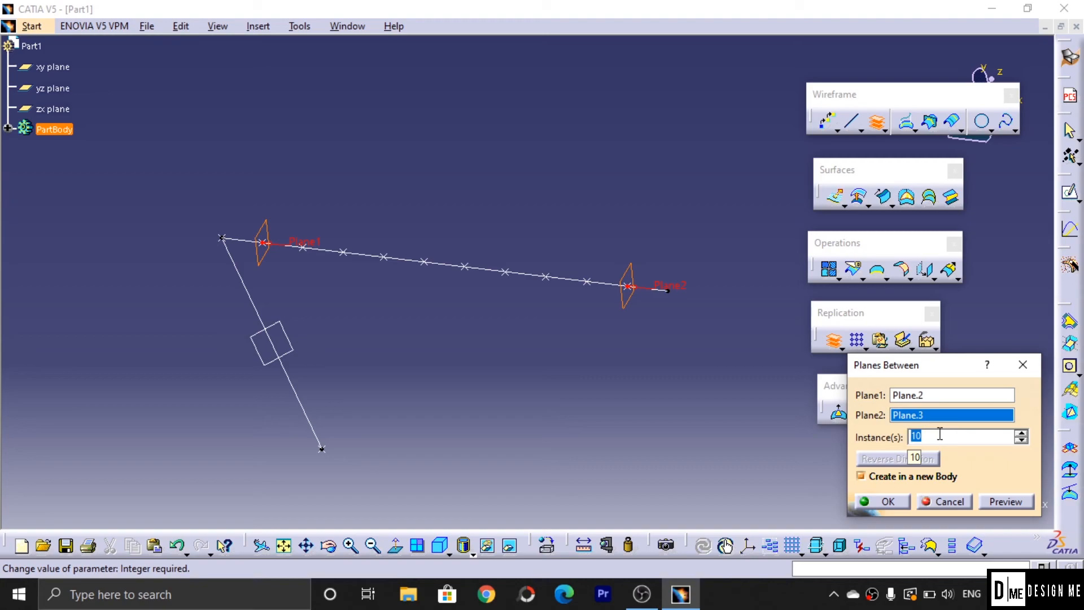
text(5)
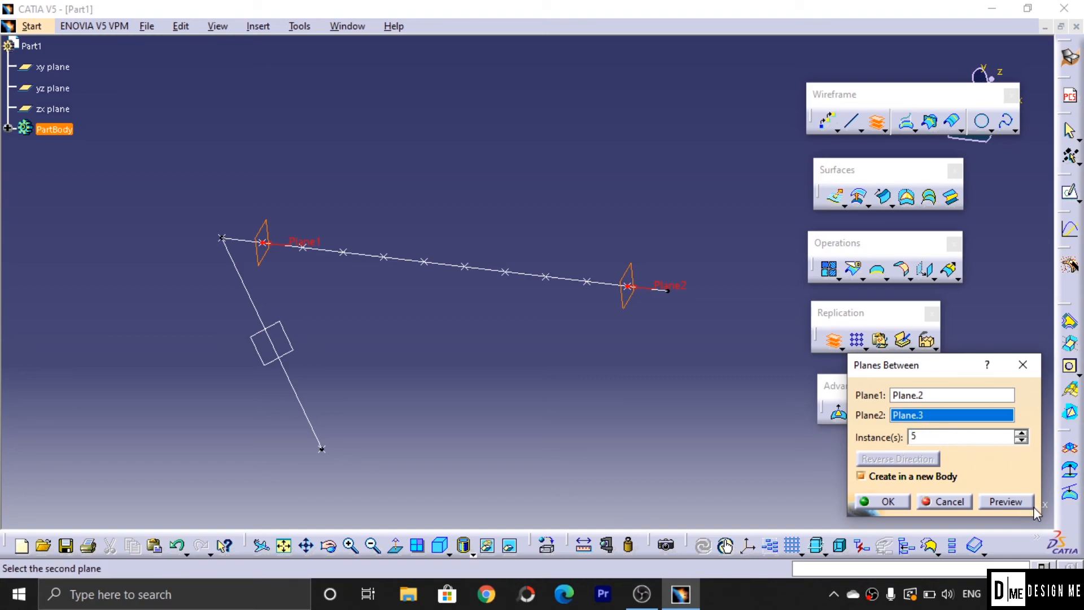
click(1006, 501)
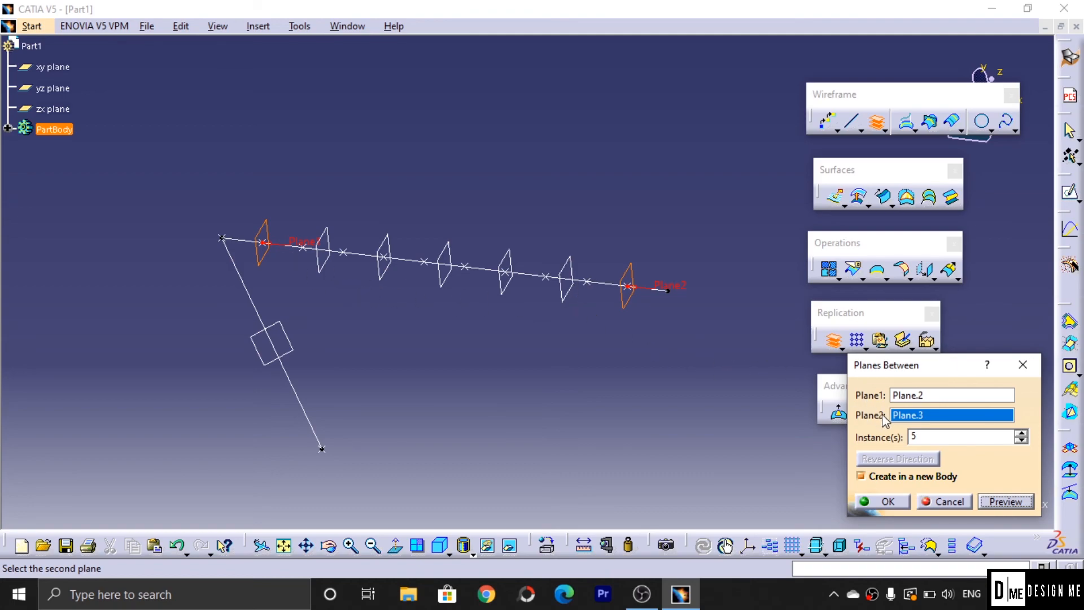
Set the number of in-between planes to 10 and create them along the 100 mm line.
double_click(912, 437)
text(10)
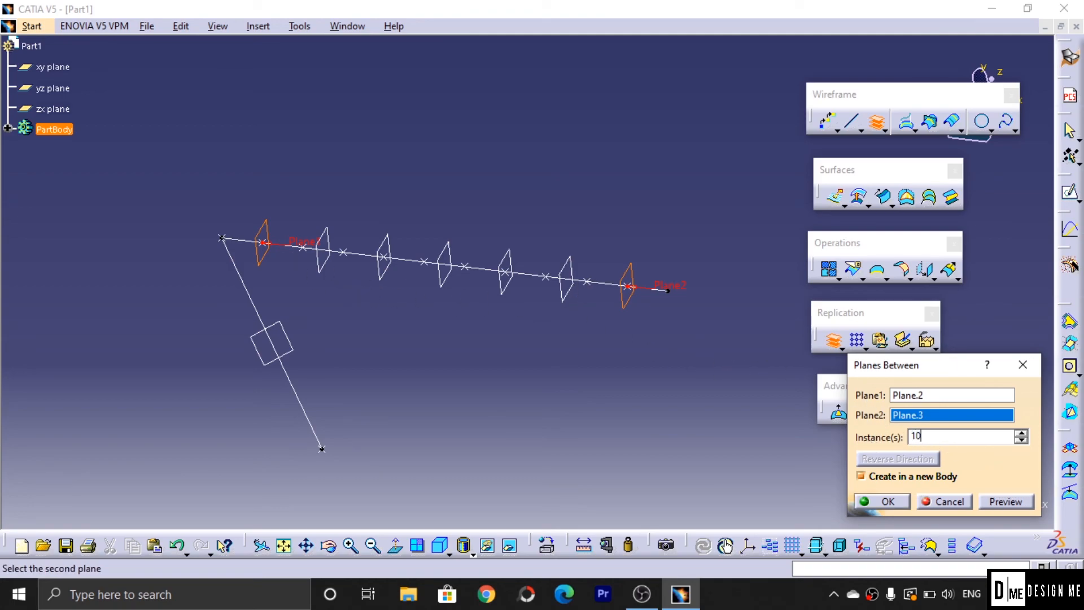
click(1005, 502)
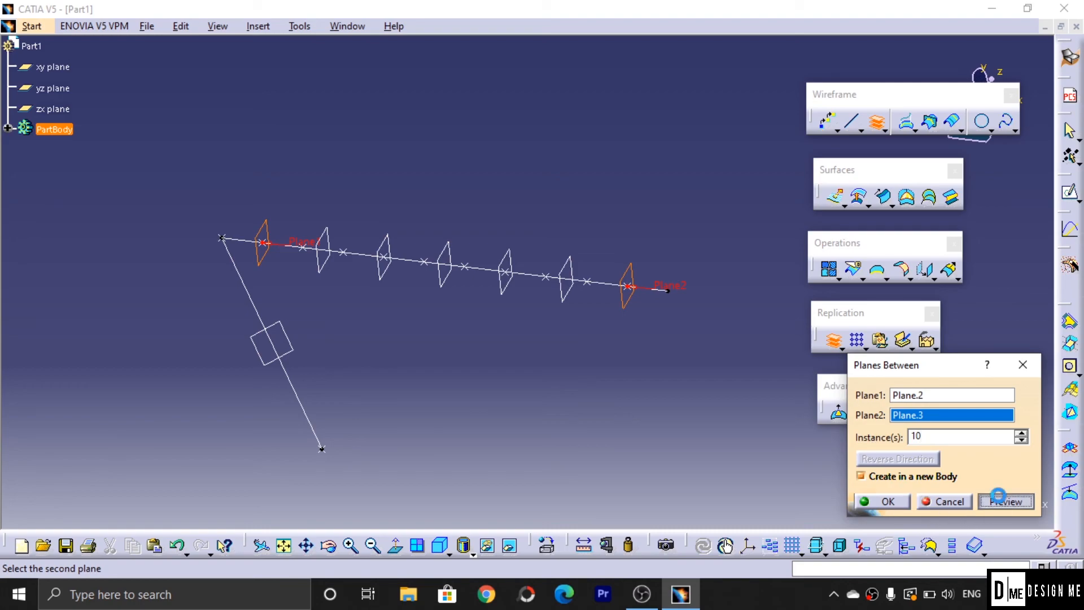
click(903, 502)
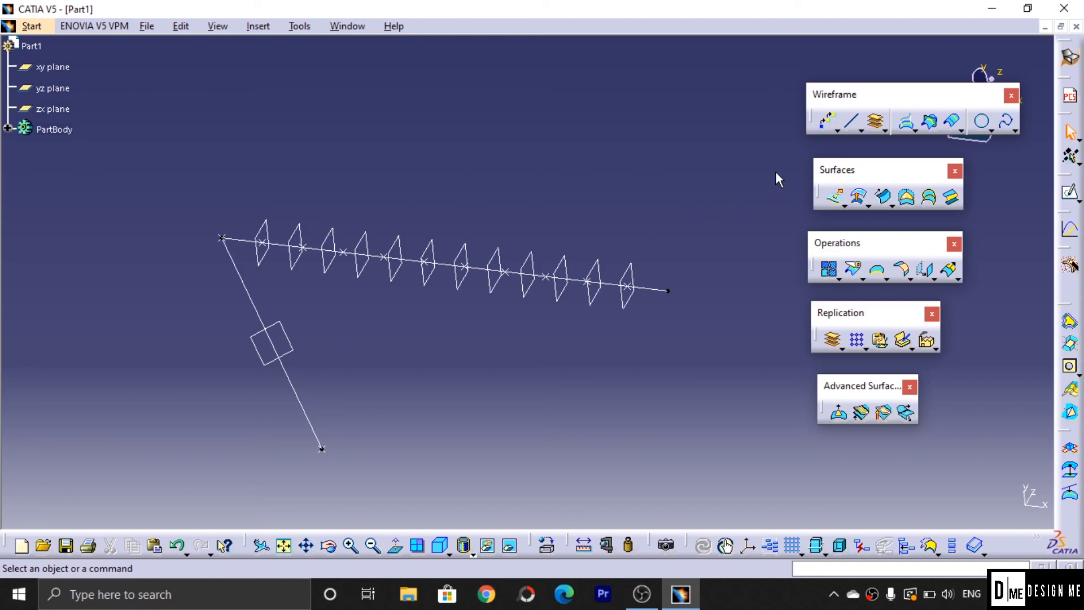
ctrl+middle_drag(776, 172, 994, 237)
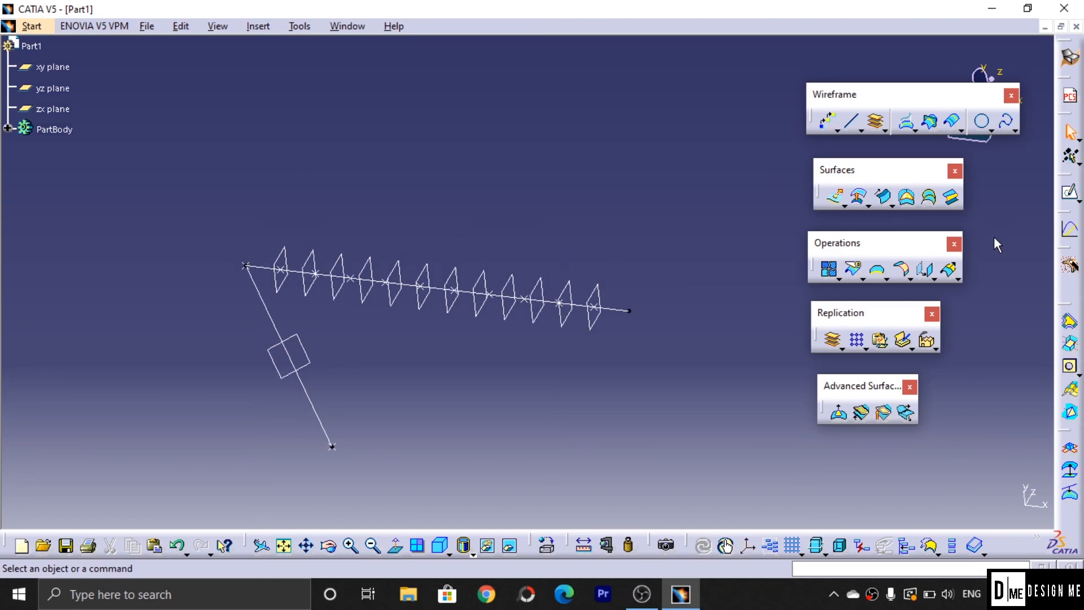